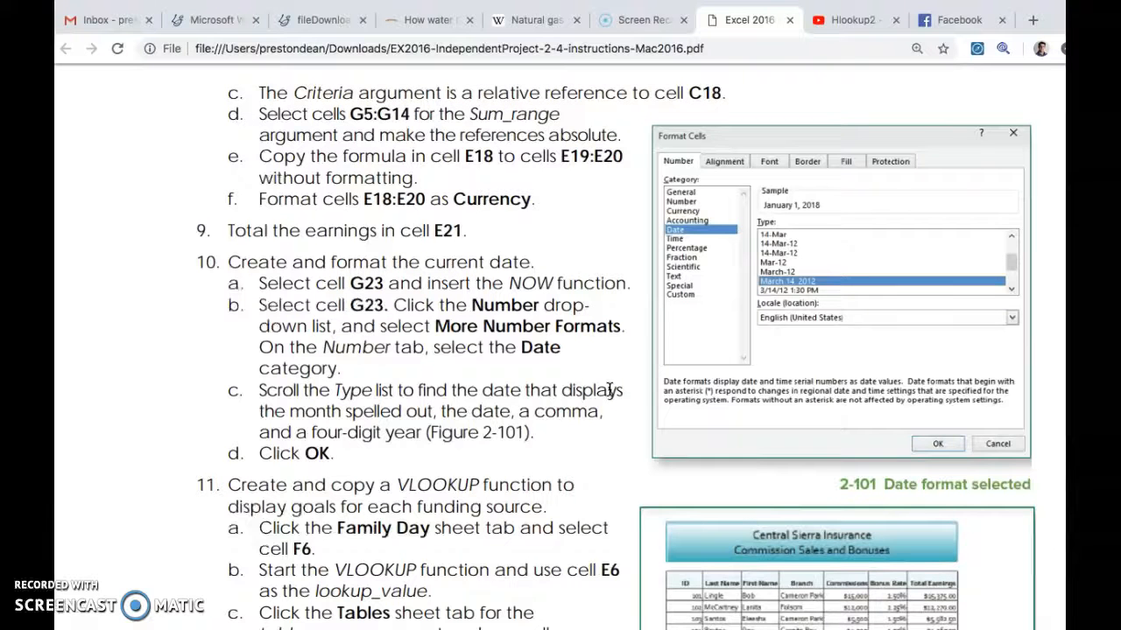
Step: Enter the NOW function in cell G23 of the Commissions sheet, following the PDF instructions
key("ctrl+Right")
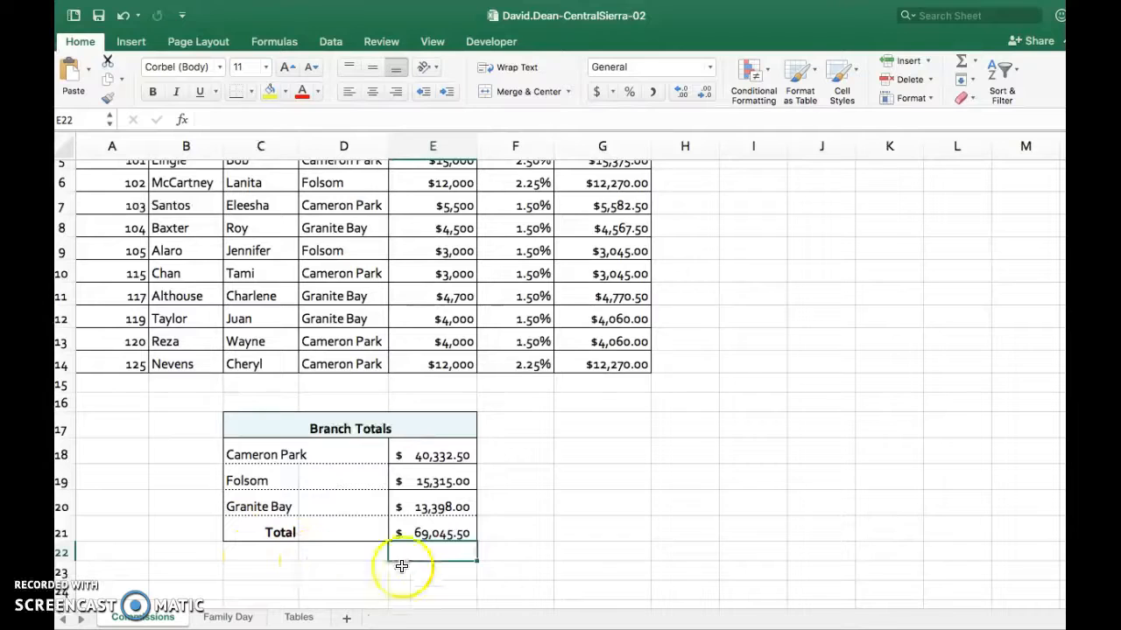
left_click(437, 569)
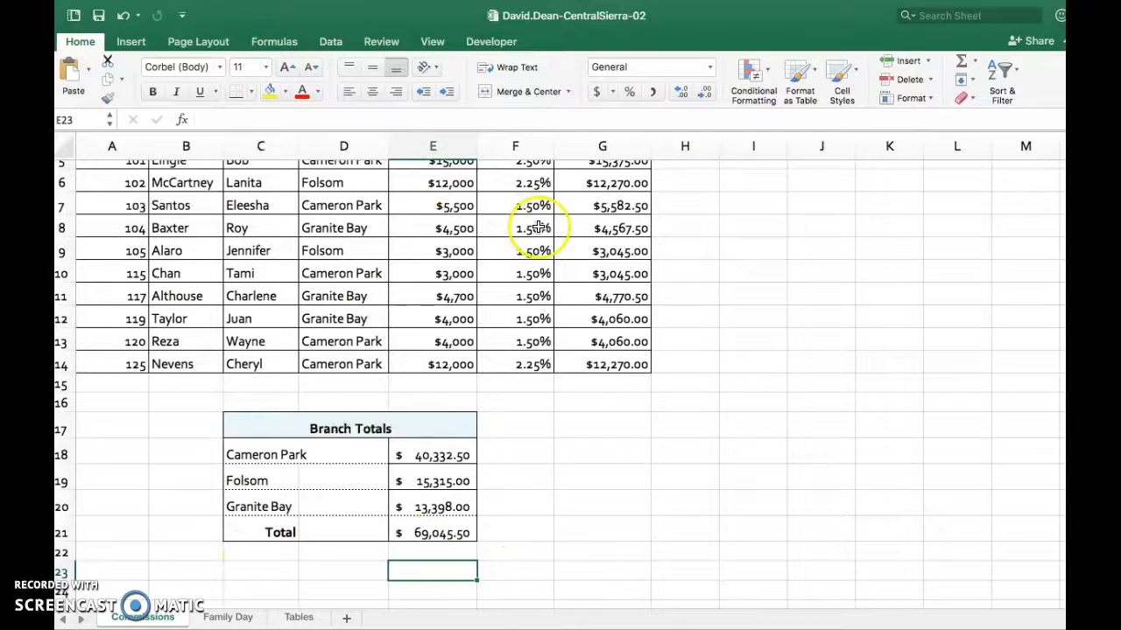
left_click(602, 569)
key("ctrl+Left")
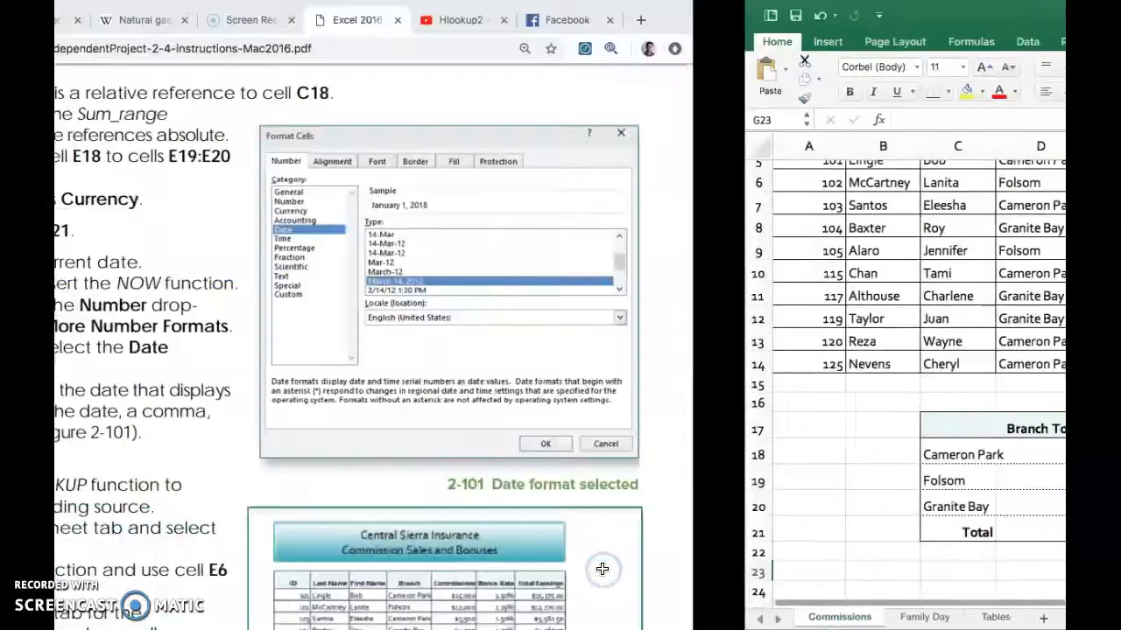
scroll(560, 391, "up", 1)
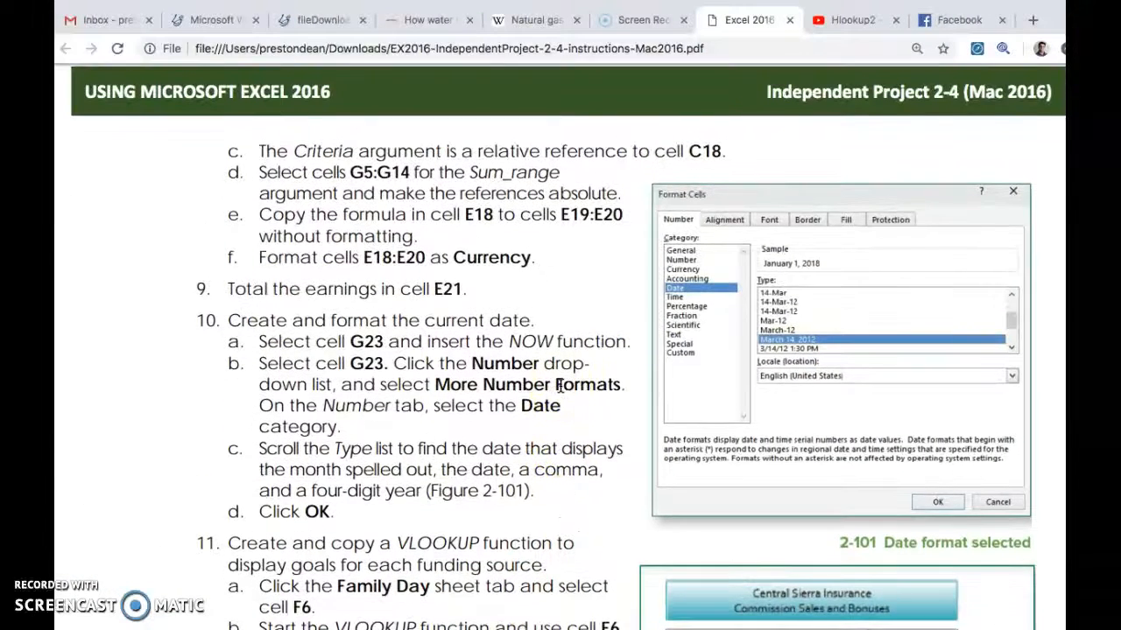
scroll(558, 388, "down", 1)
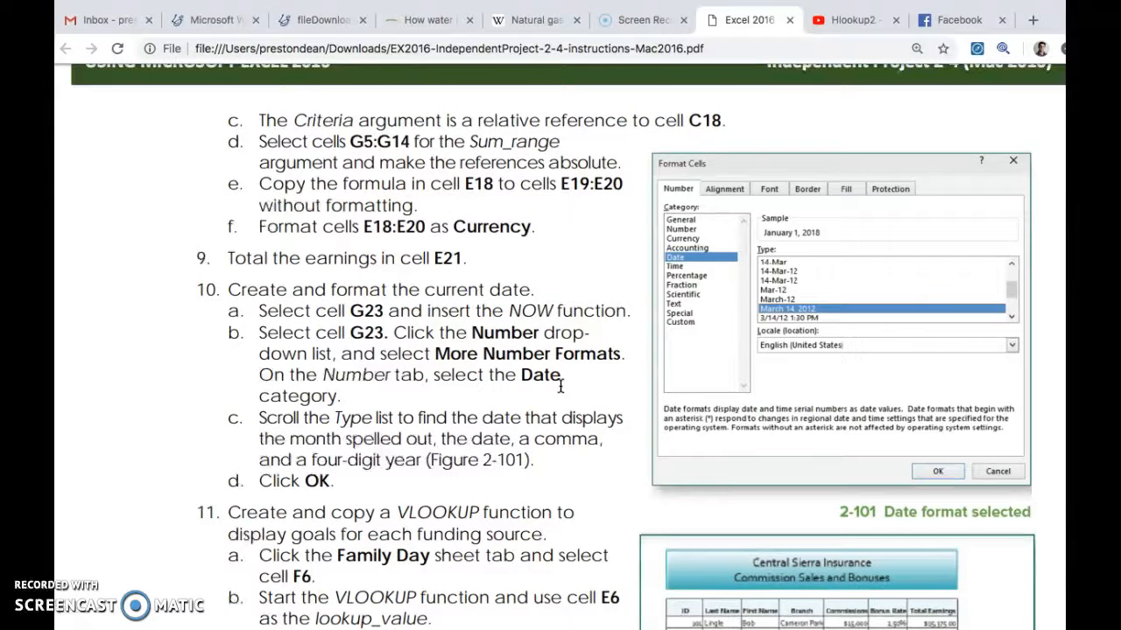
key("ctrl+Right")
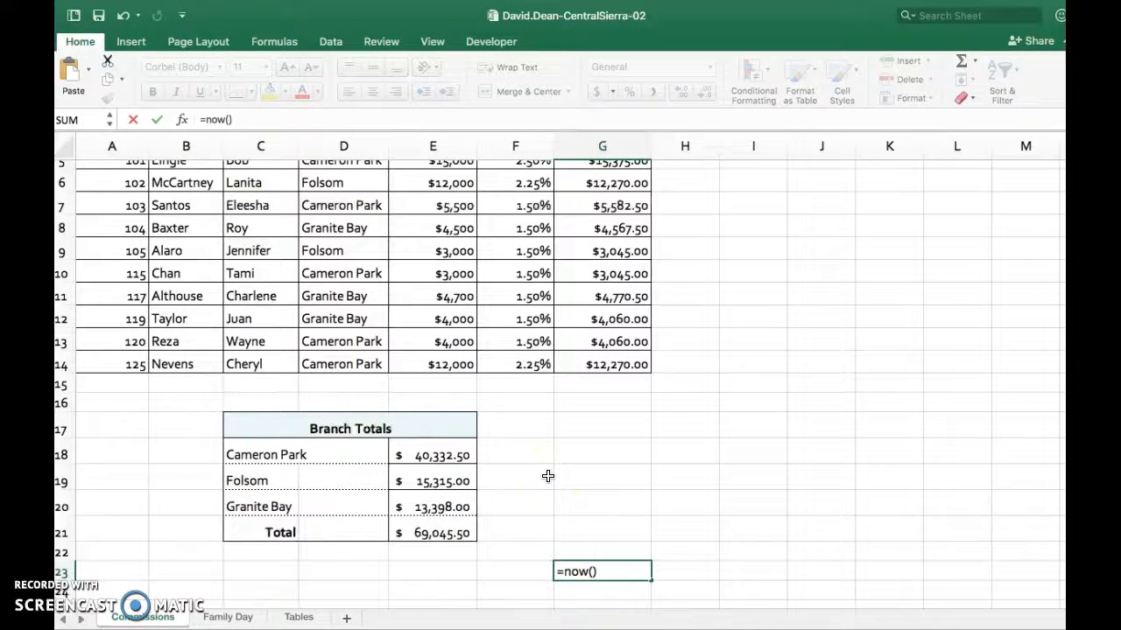
key("Return")
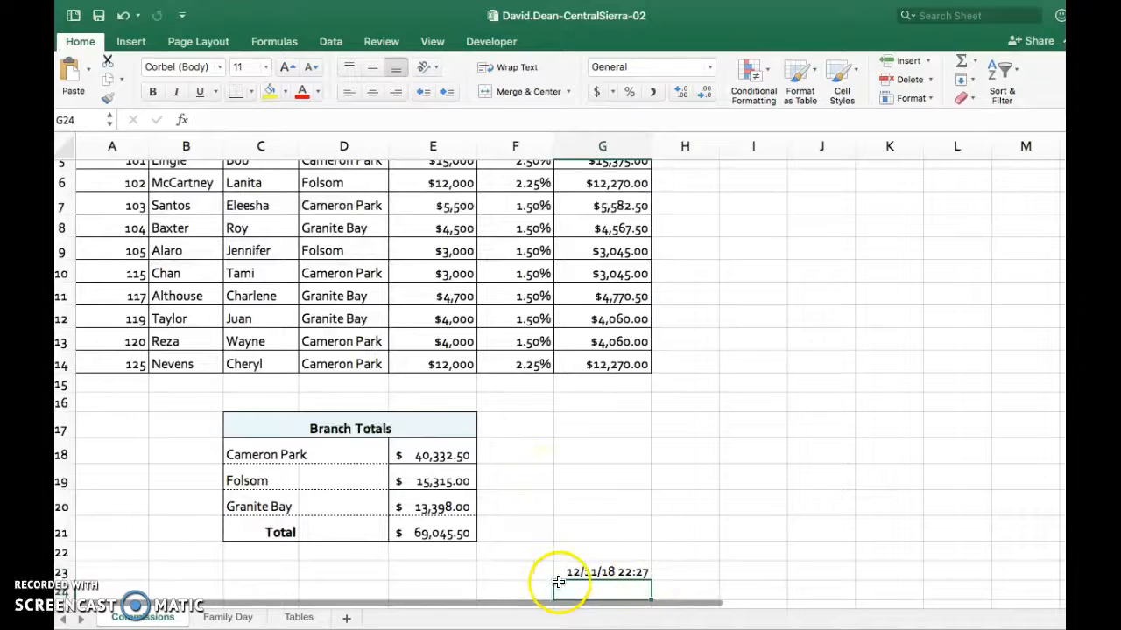
Step: Open the full number format settings for cell G23 and choose the Date category
key("ctrl+Left")
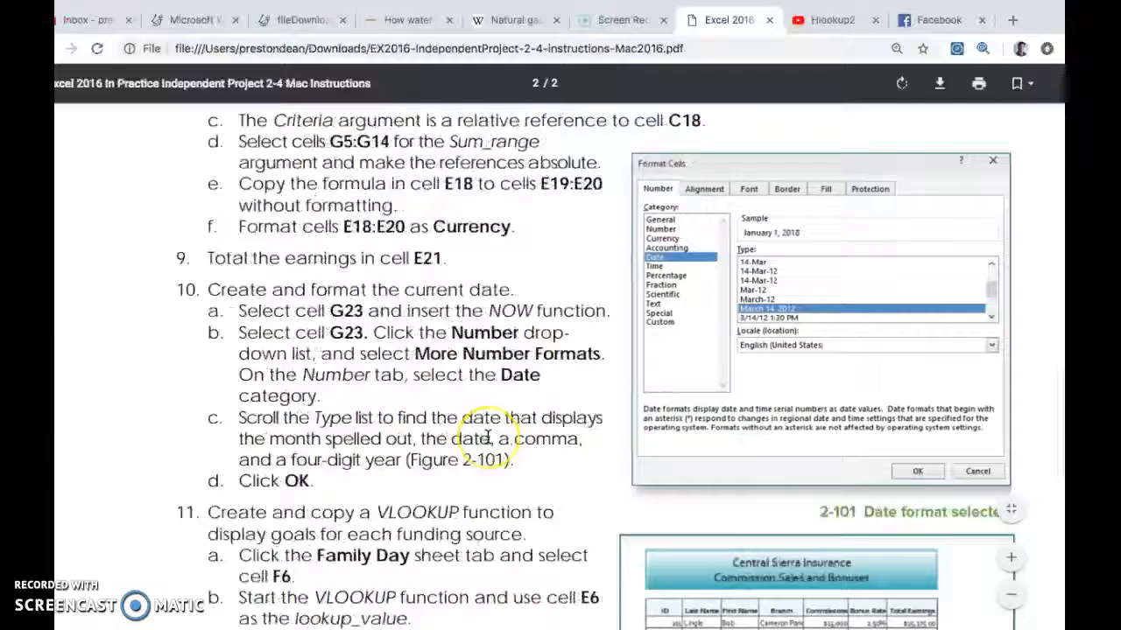
key("ctrl+Right")
scroll(640, 461, "down", 3)
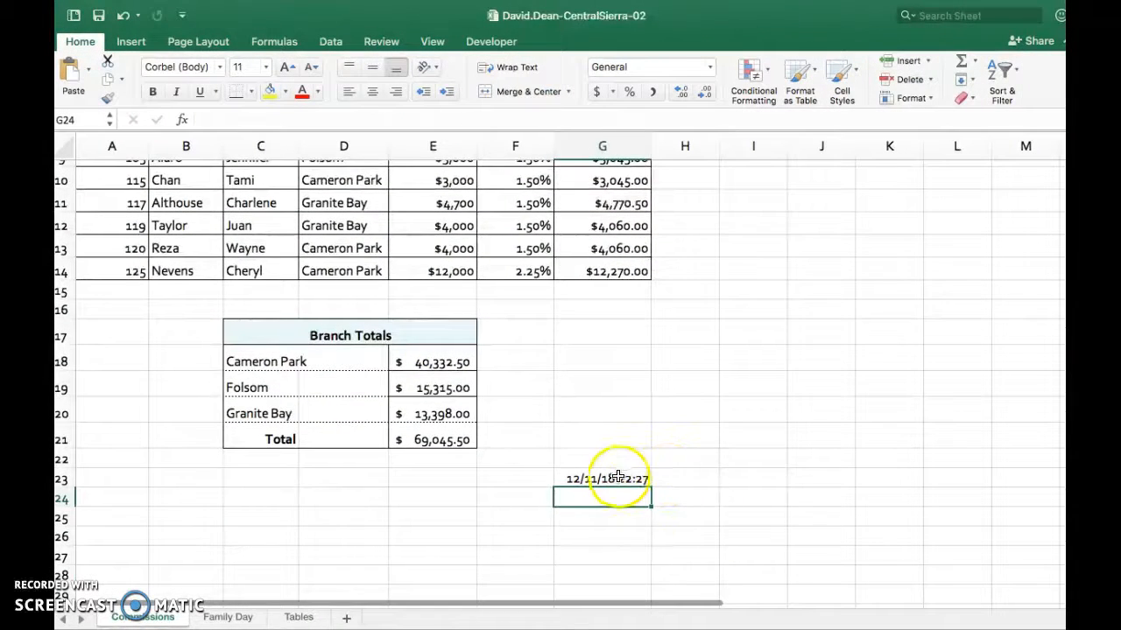
left_click(617, 478)
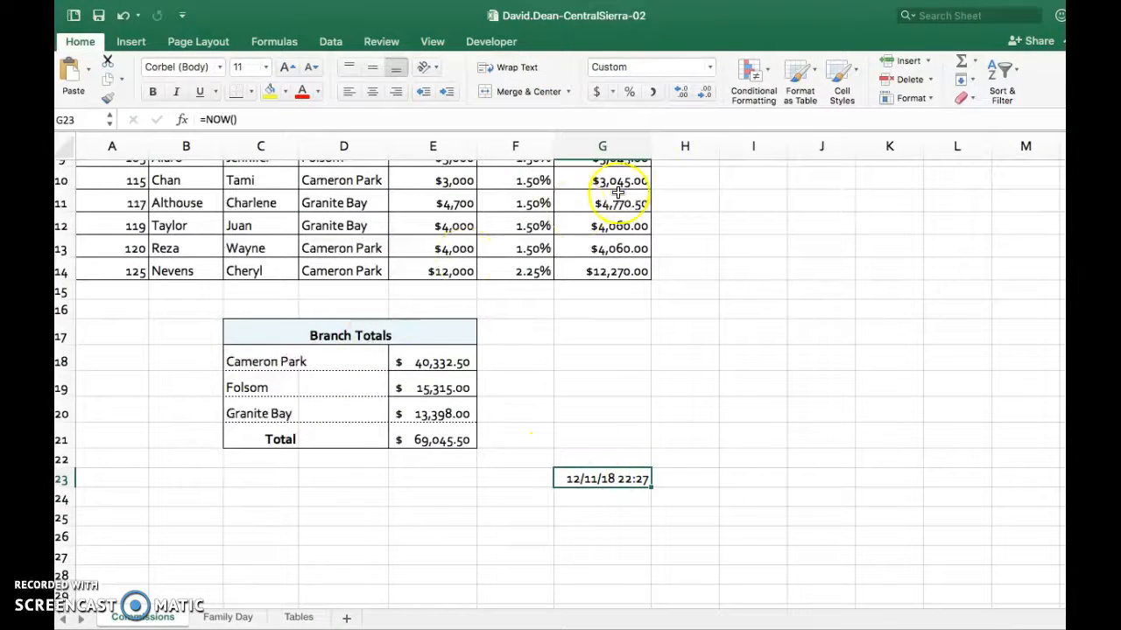
left_click(710, 67)
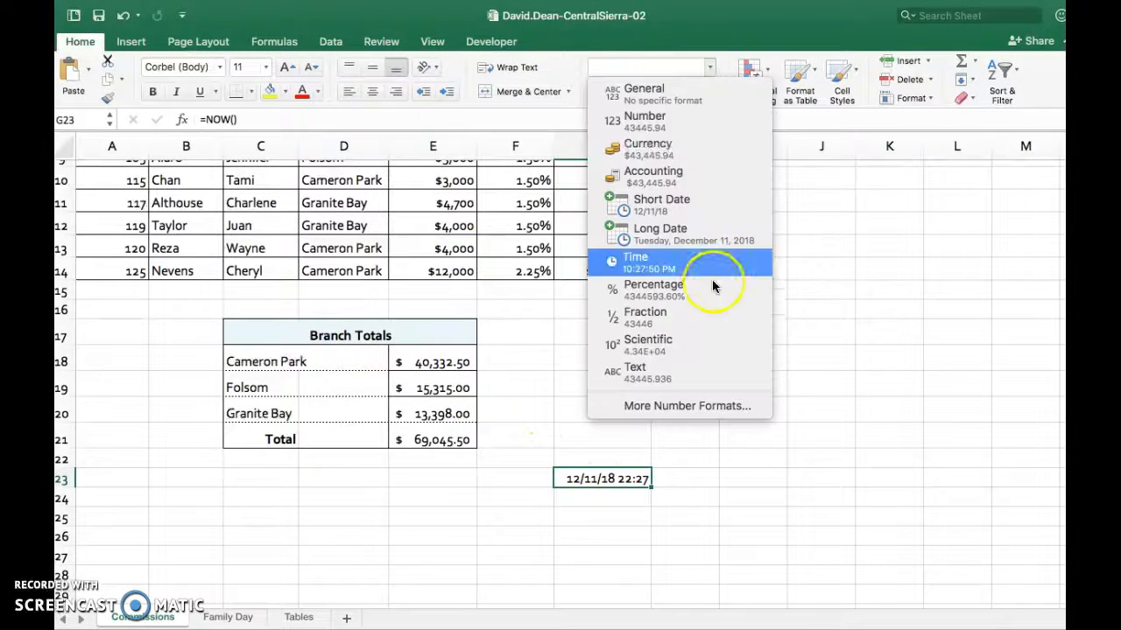
left_click(713, 406)
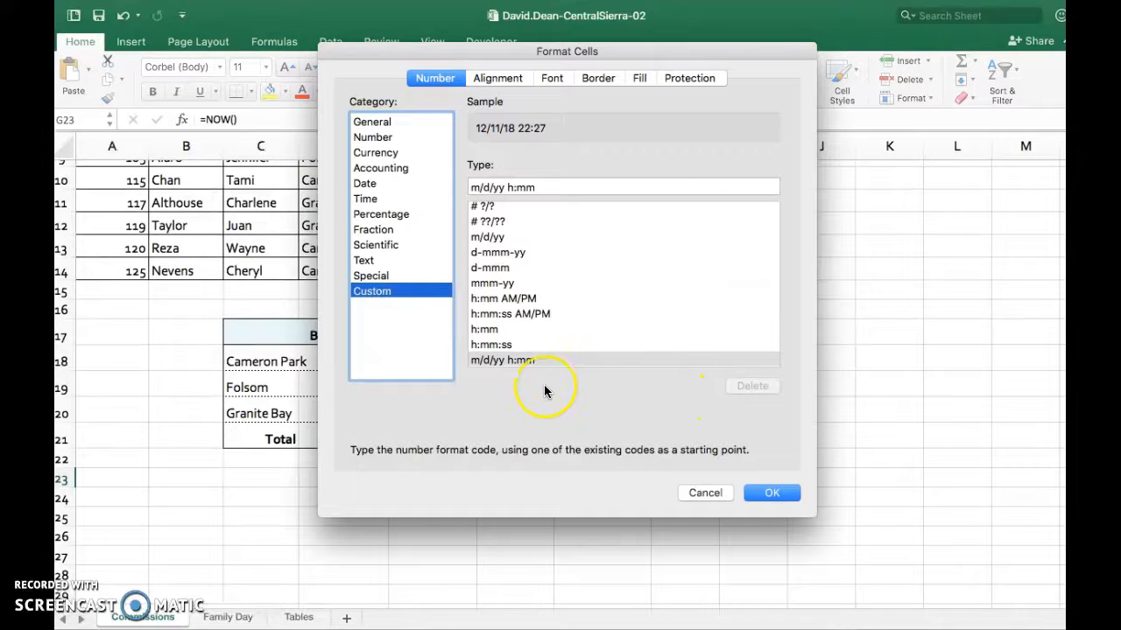
key("ctrl+Left")
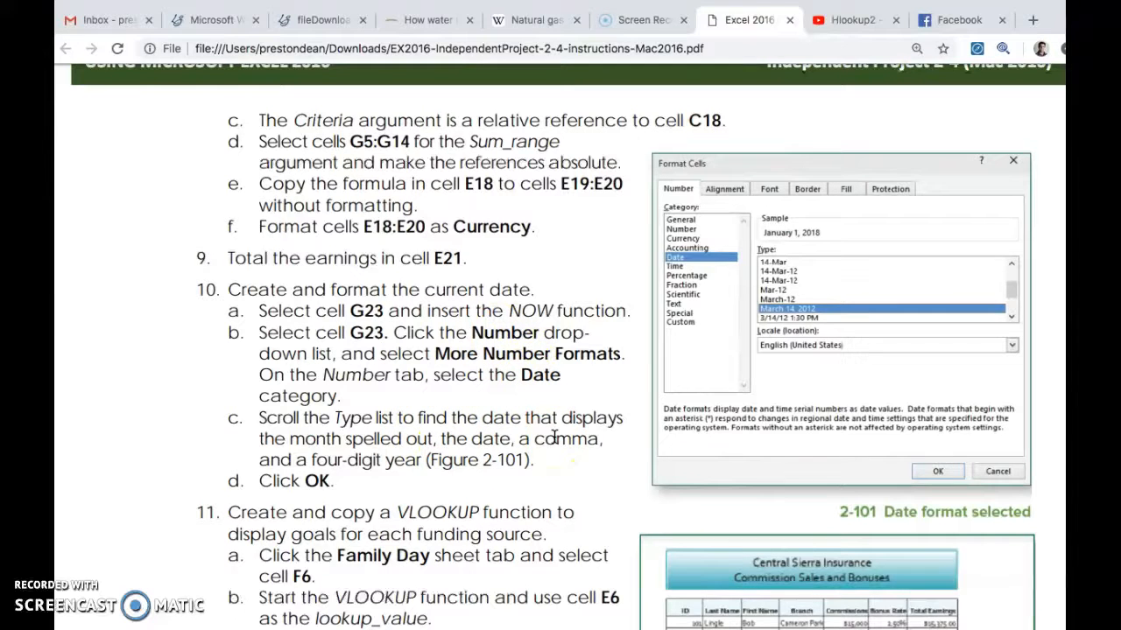
key("ctrl+Right")
left_click(385, 184)
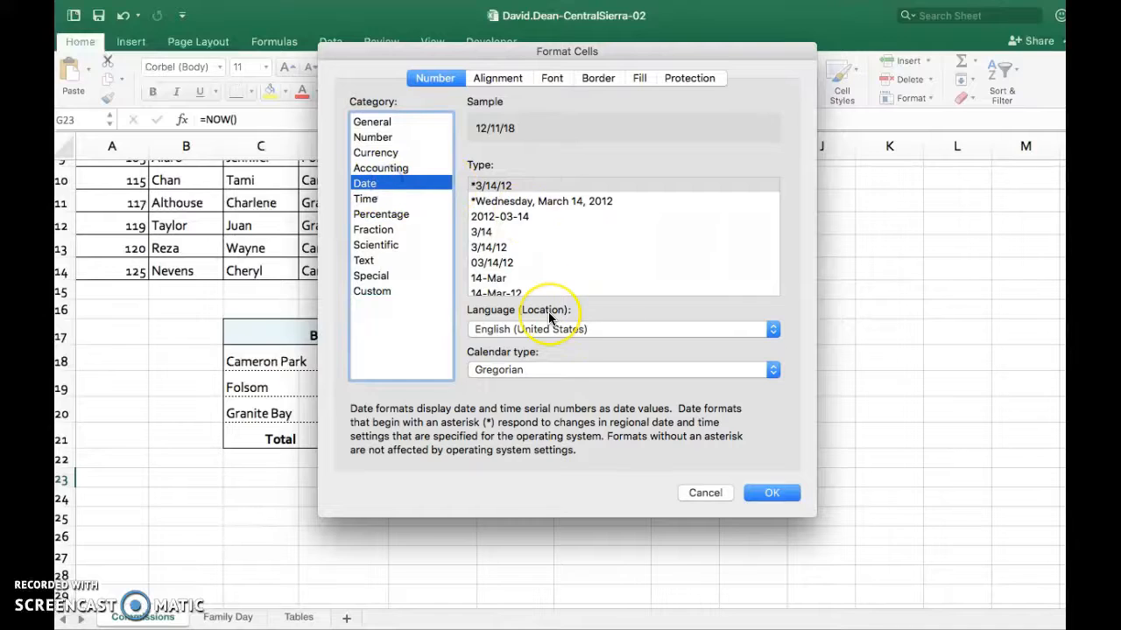
Step: Compare with the instruction figure and apply the March 14, 2012 date type to cell G23
key("ctrl+Left")
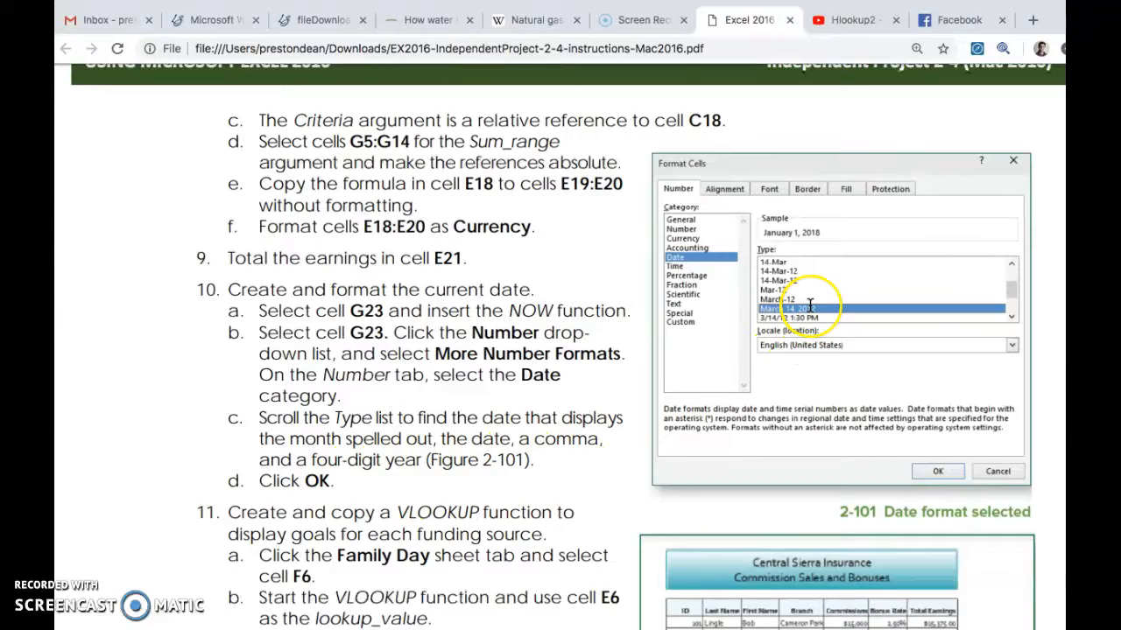
scroll(810, 303, "up", 5)
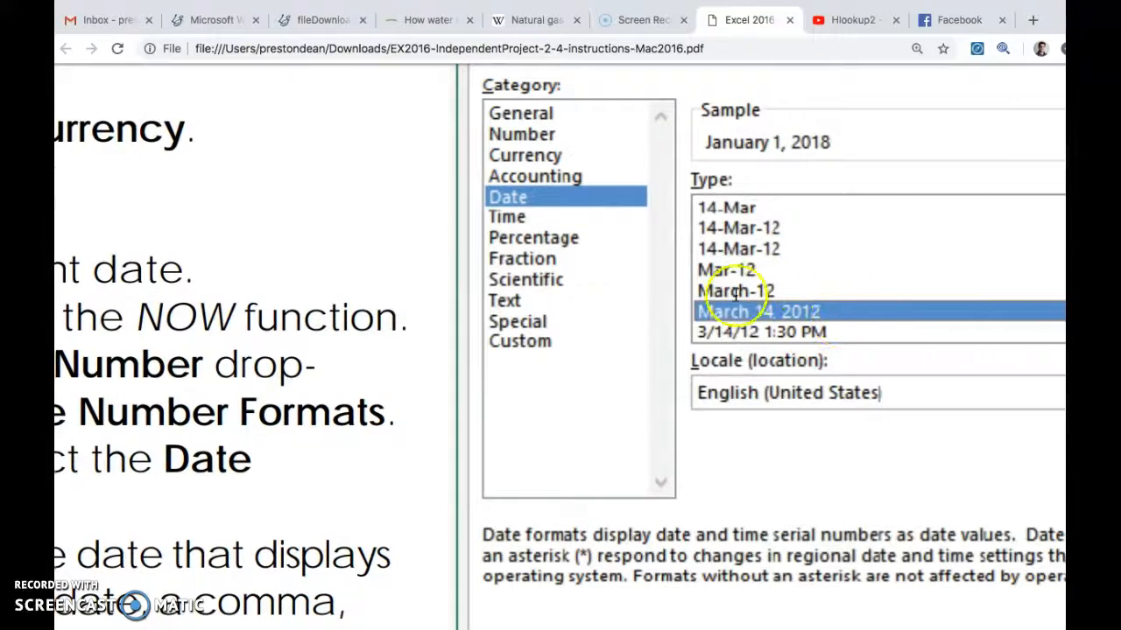
key("ctrl+Right")
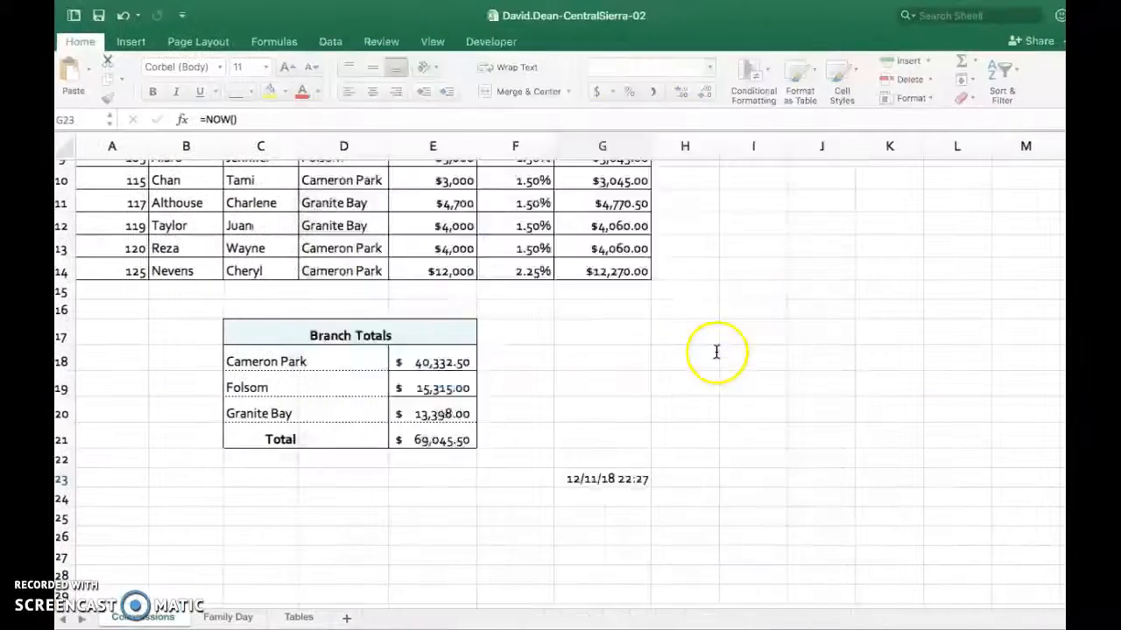
scroll(571, 278, "down", 5)
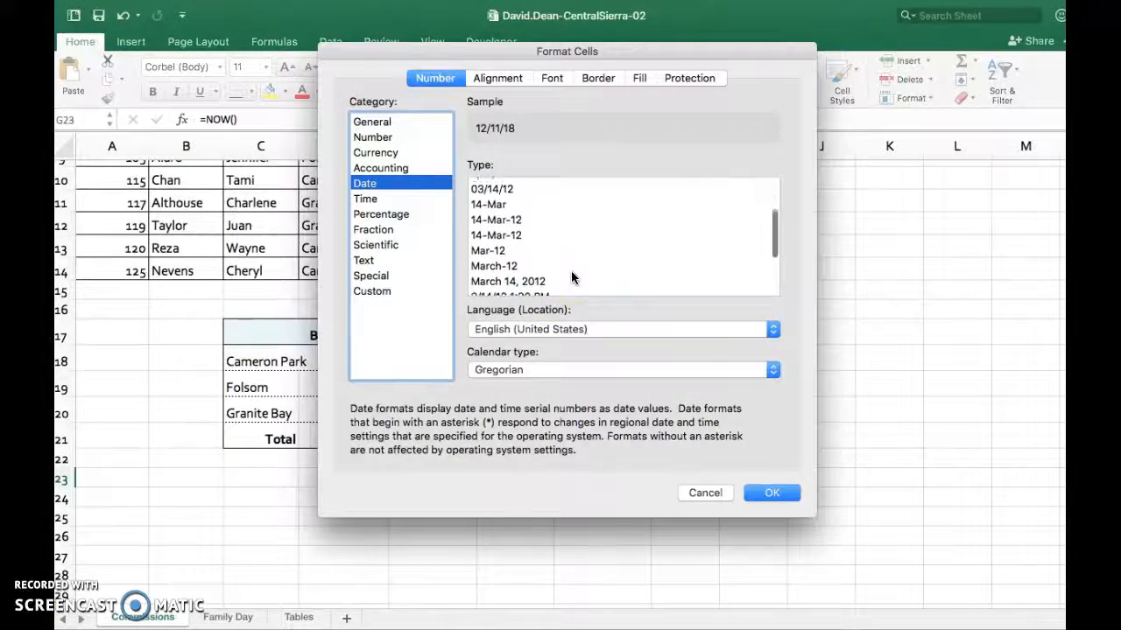
left_click(542, 250)
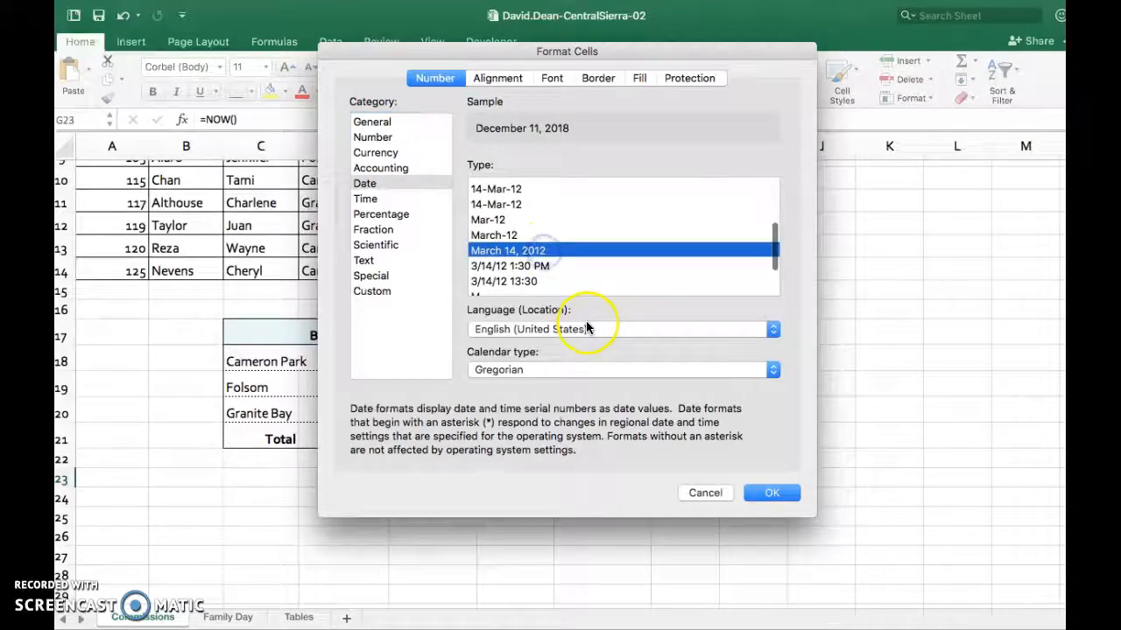
key("ctrl+Left")
key("ctrl+Right")
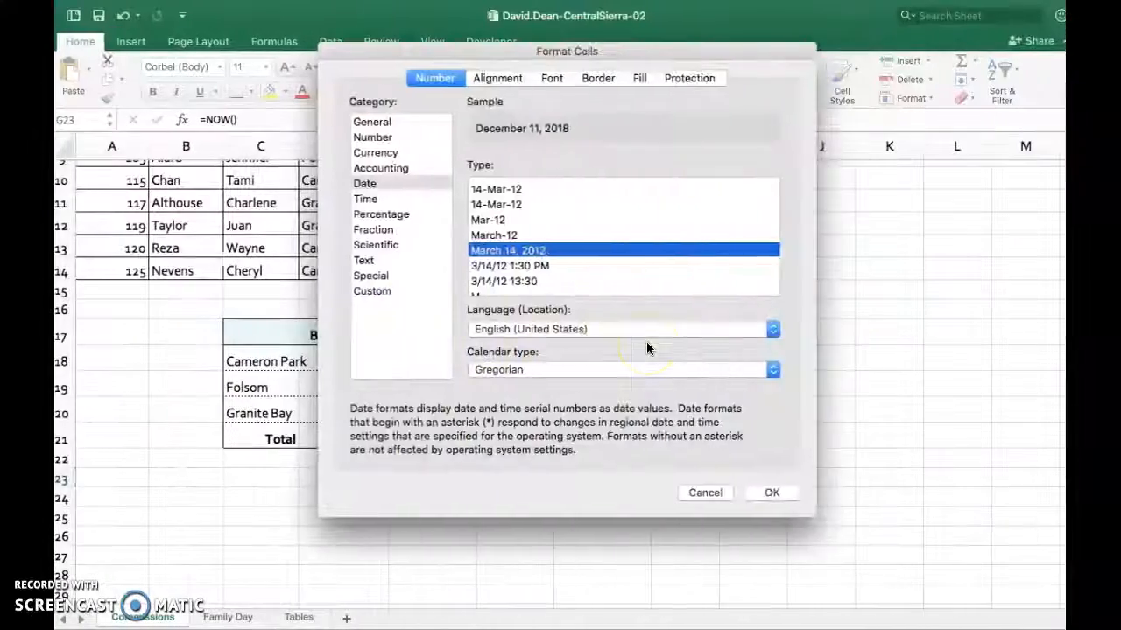
key("ctrl+Left")
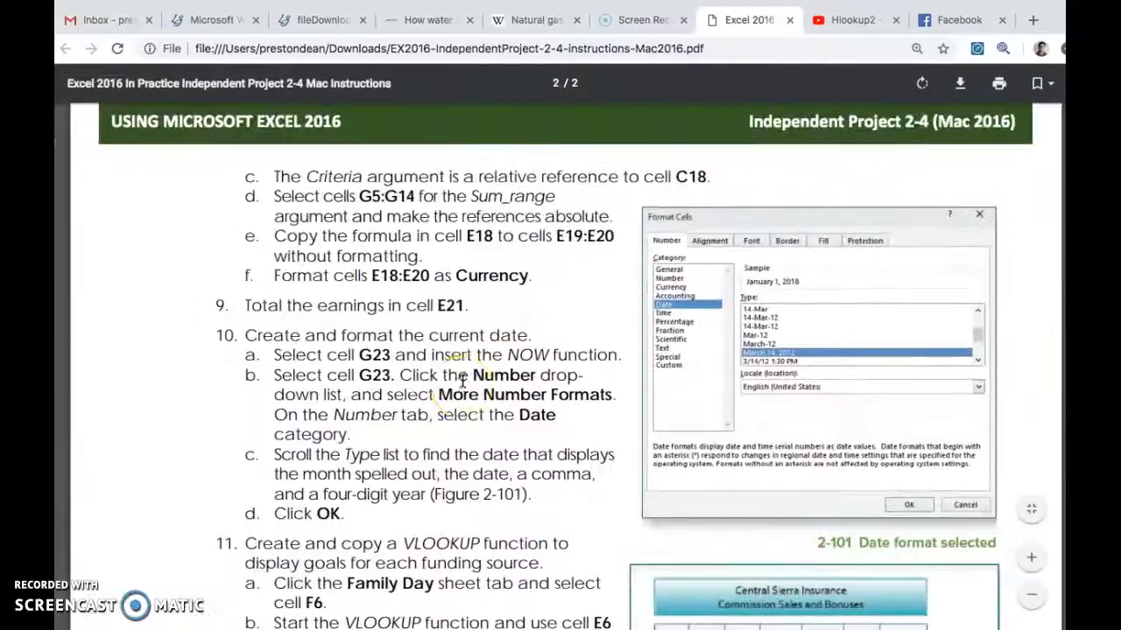
scroll(345, 480, "down", 2)
key("ctrl+Right")
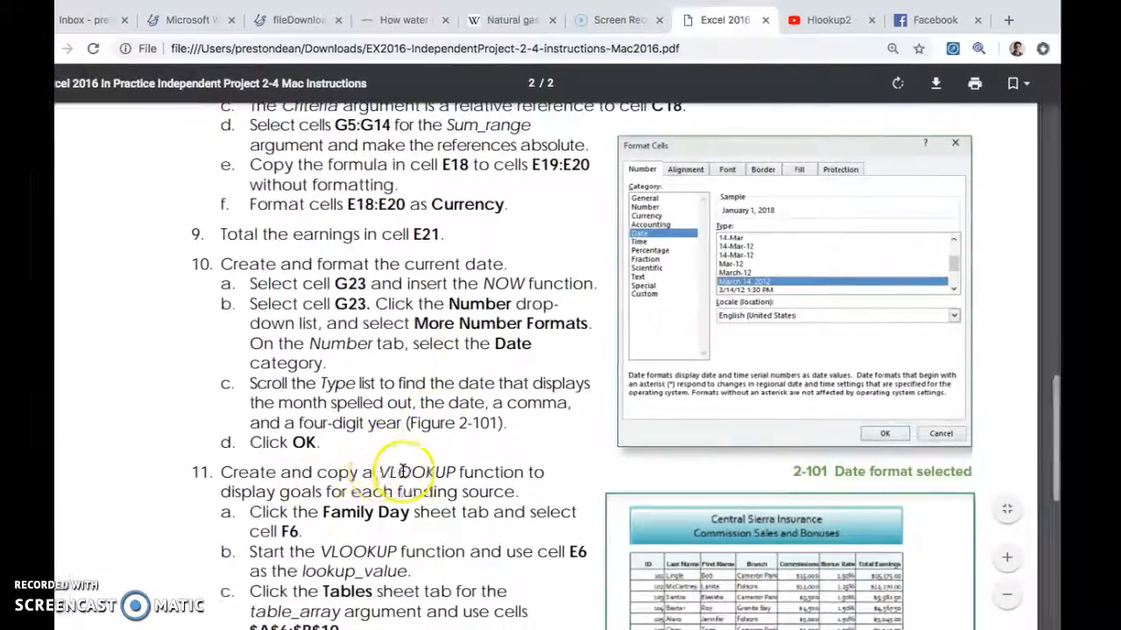
left_click(757, 494)
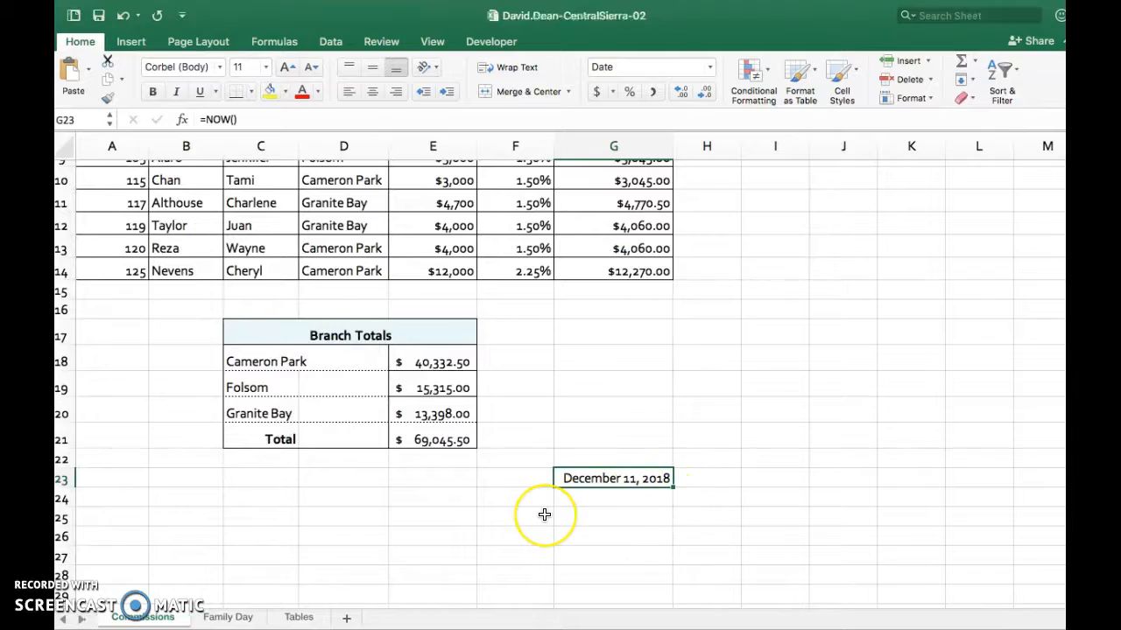
Step: Read instruction 11 about the VLOOKUP function in the PDF and bring up the Goal column on the Family Day sheet
key("ctrl+Left")
scroll(516, 422, "down", 3)
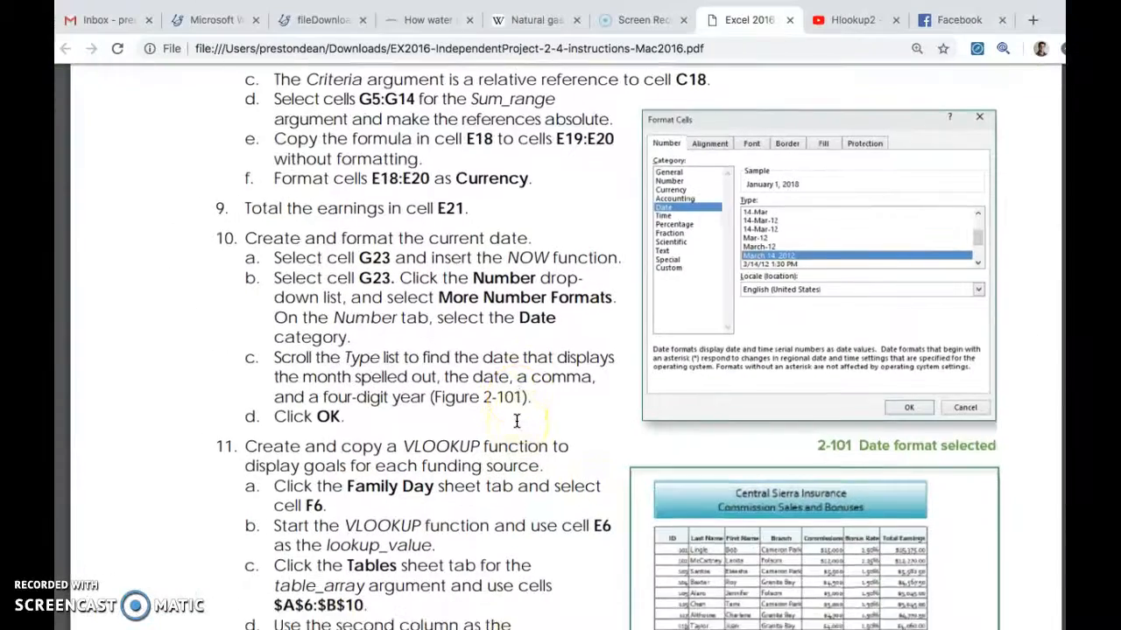
scroll(197, 294, "down", 5)
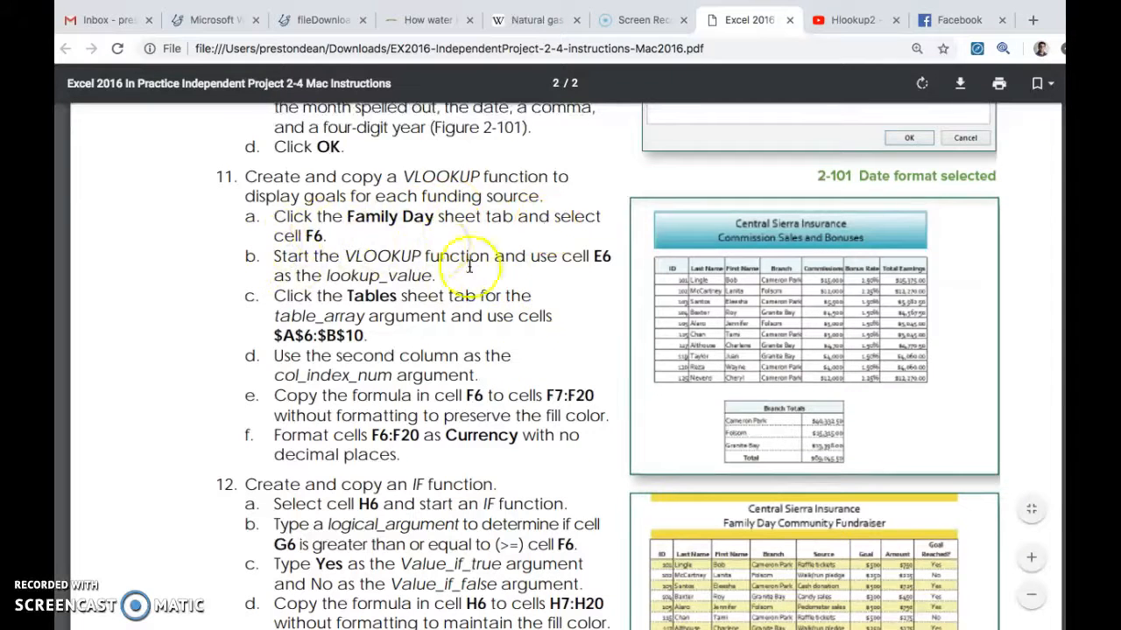
key("ctrl+Right")
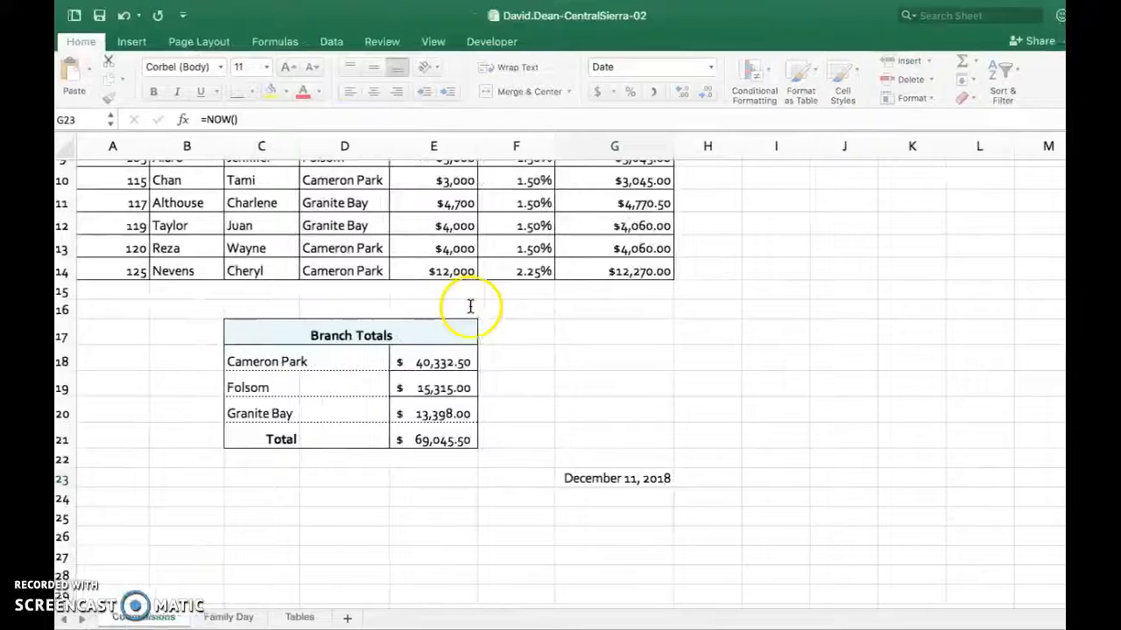
left_click(228, 616)
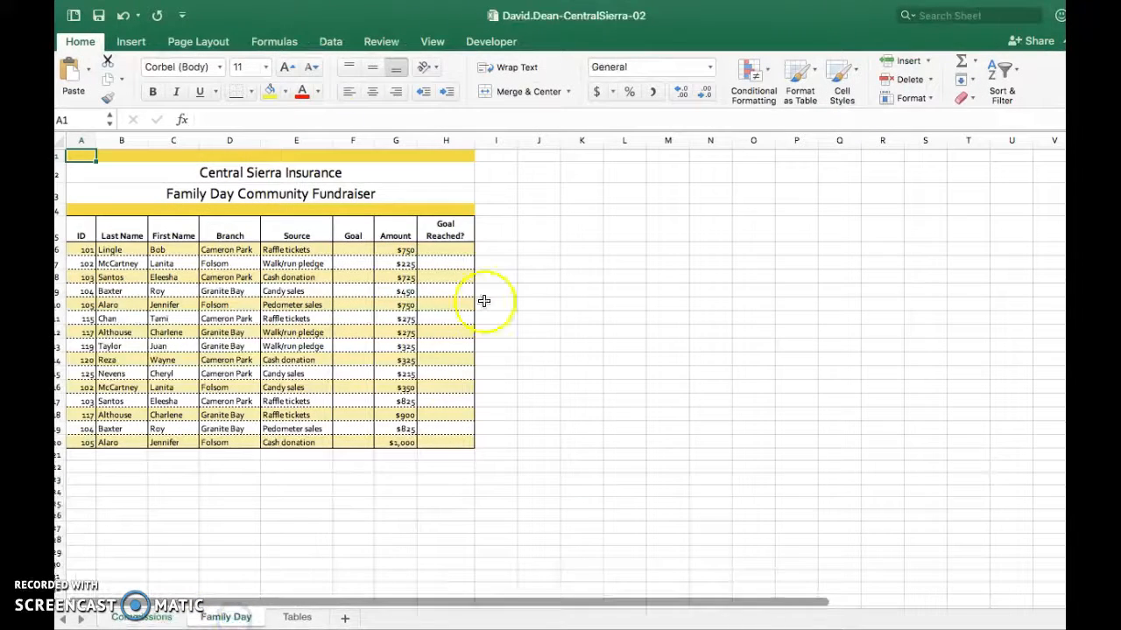
scroll(429, 273, "up", 4)
scroll(428, 272, "left", 3)
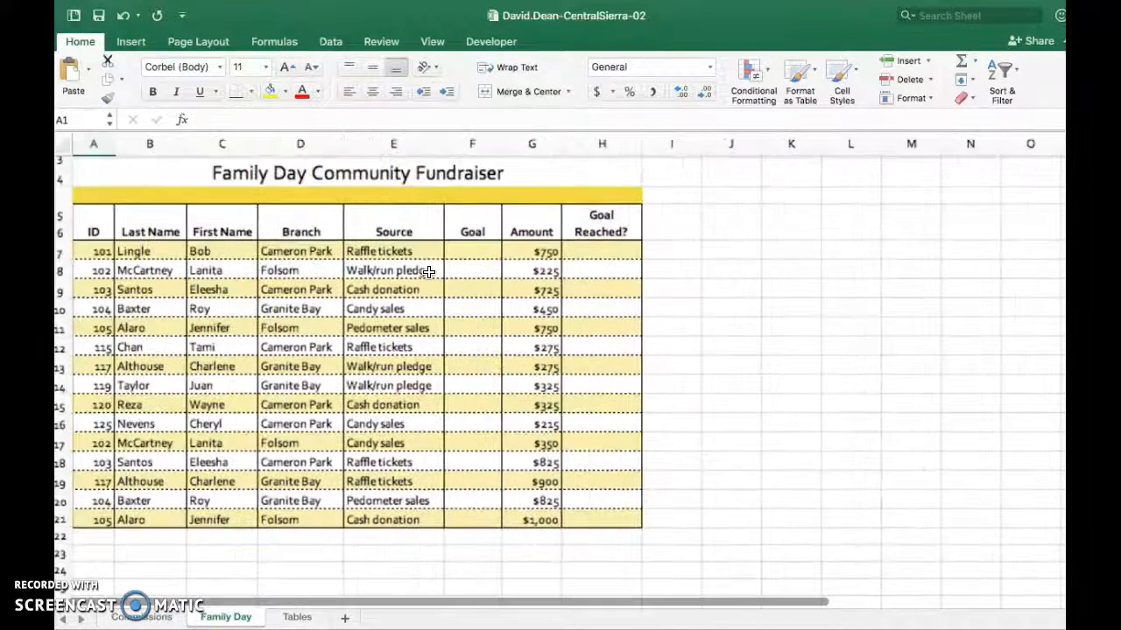
scroll(428, 272, "up", 1)
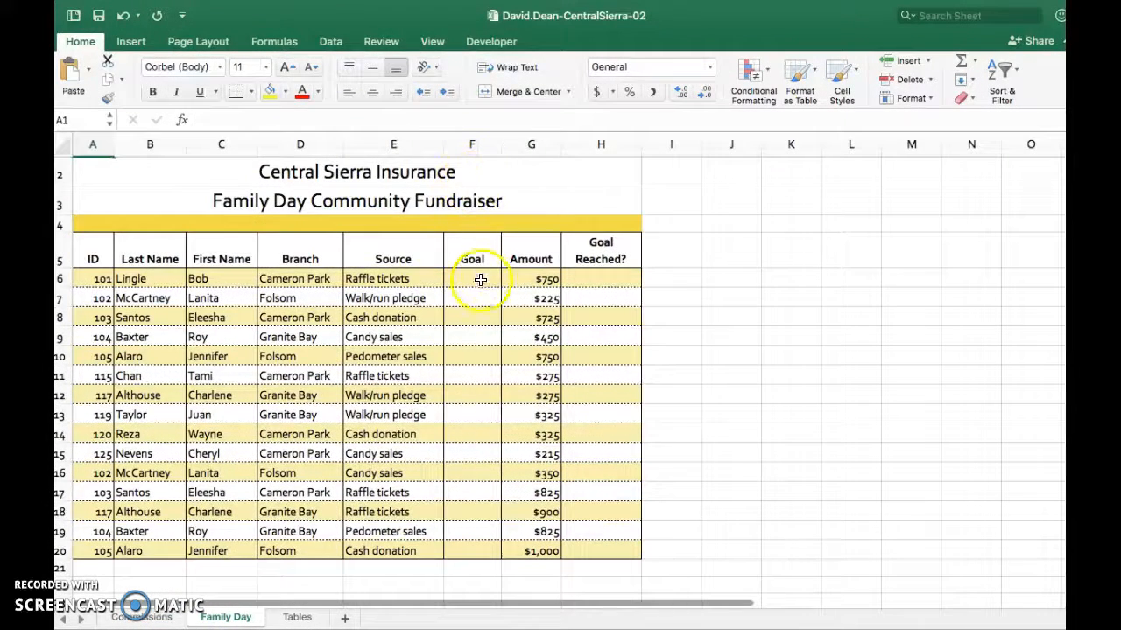
Step: Start a VLOOKUP formula in cell F6 of the Family Day sheet with E6 as the lookup value, following instruction 11
key("ctrl+Left")
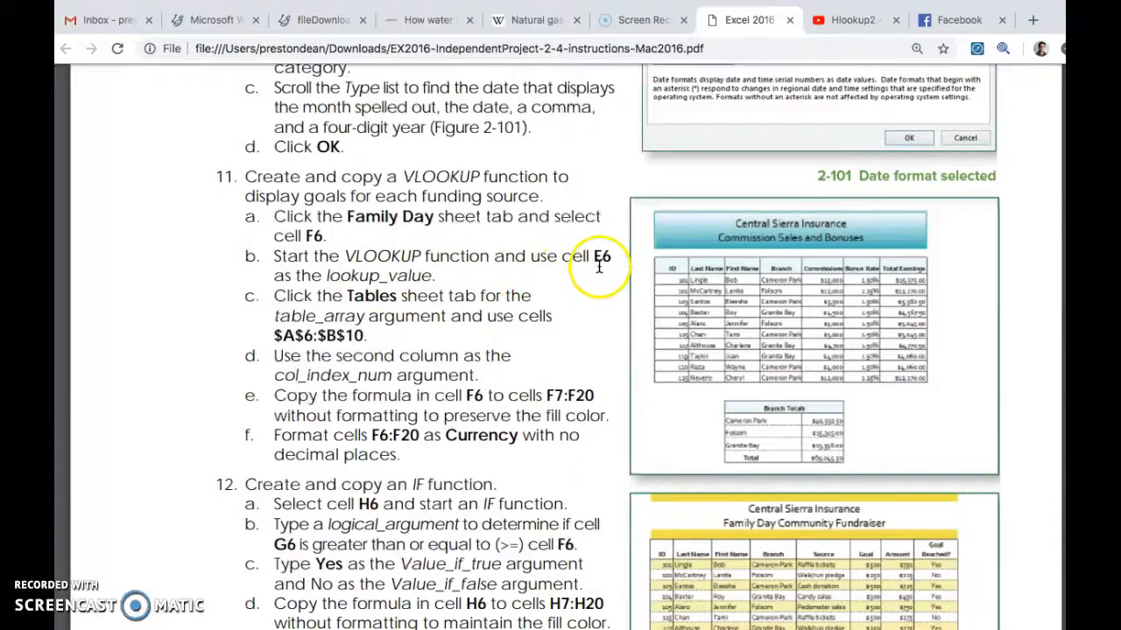
key("ctrl+Right")
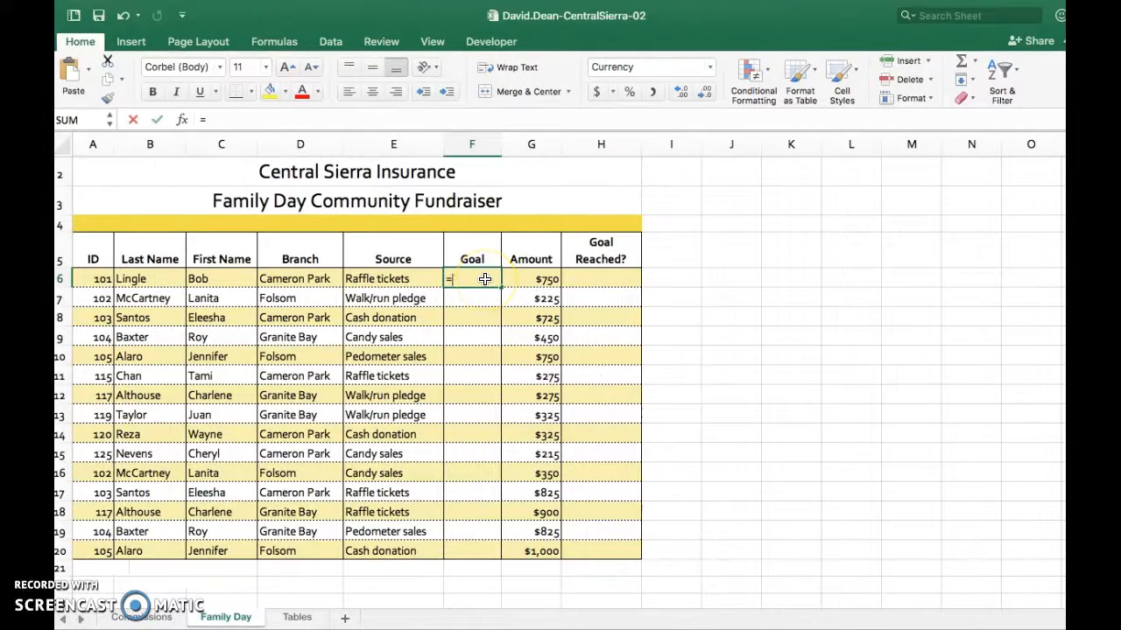
type("okup(")
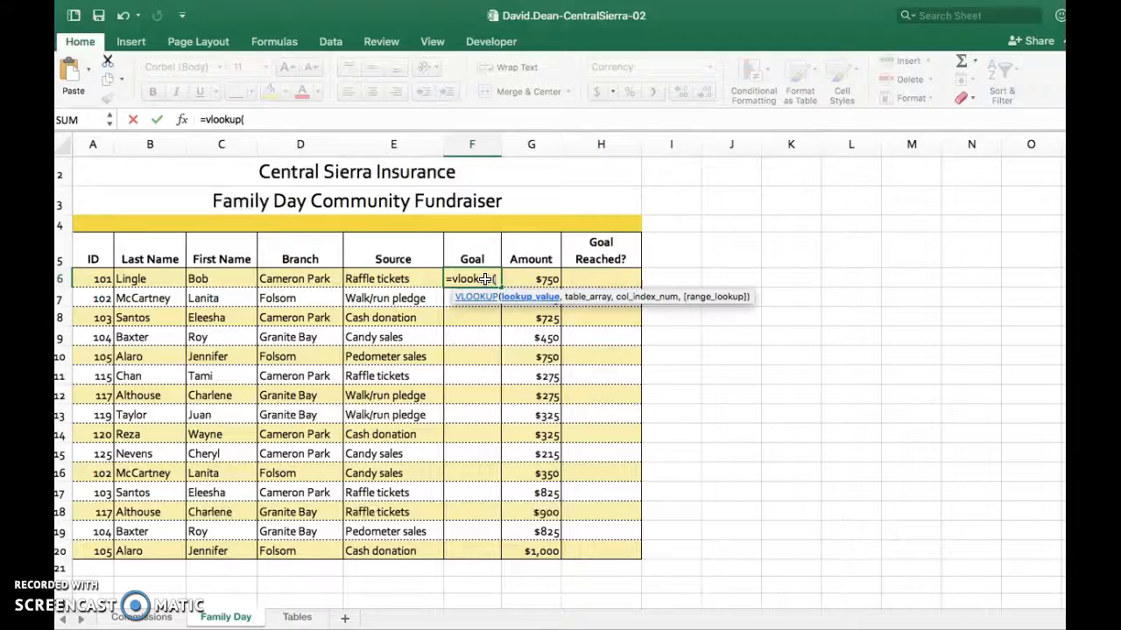
left_click(394, 280)
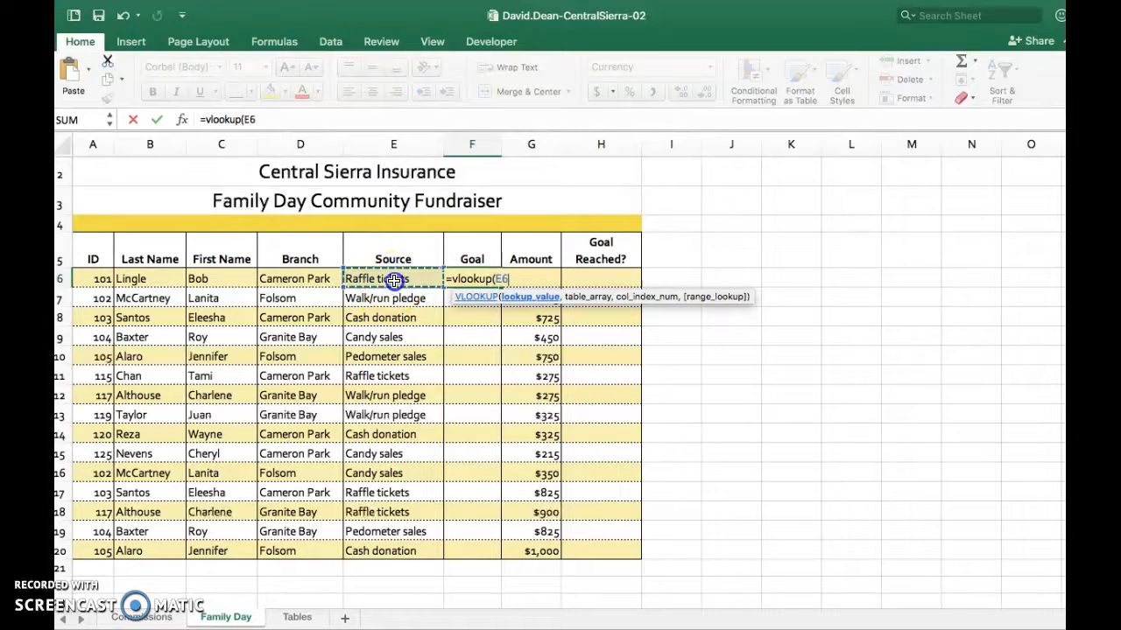
type(",")
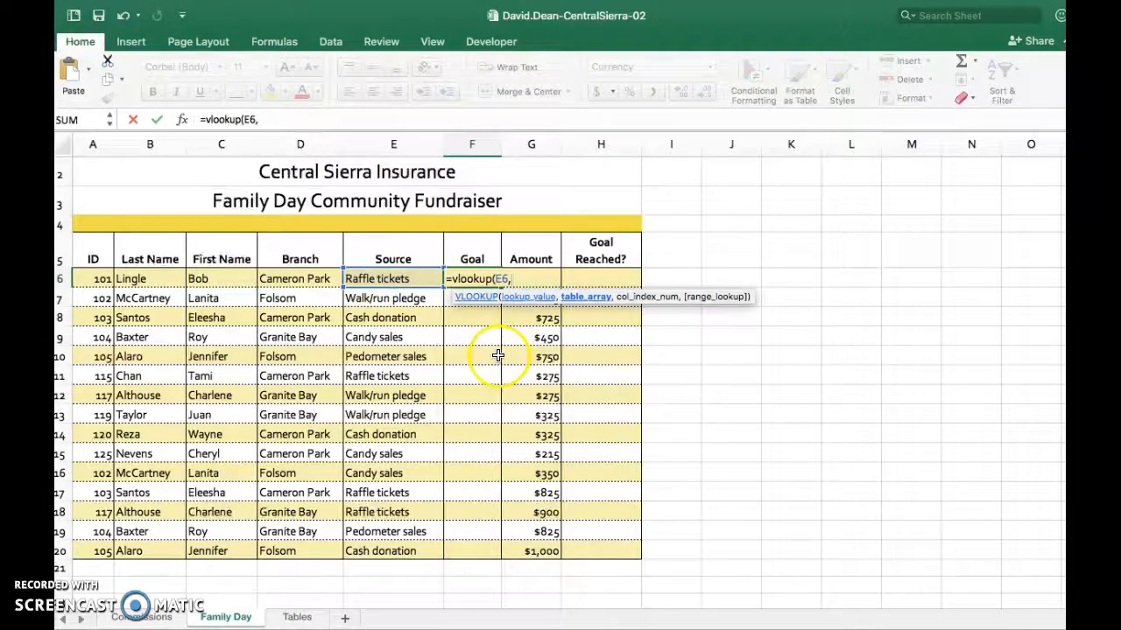
Step: Check the instructions and set the VLOOKUP's table array to $A$6:$B$10 on the Tables sheet
key("ctrl+Left")
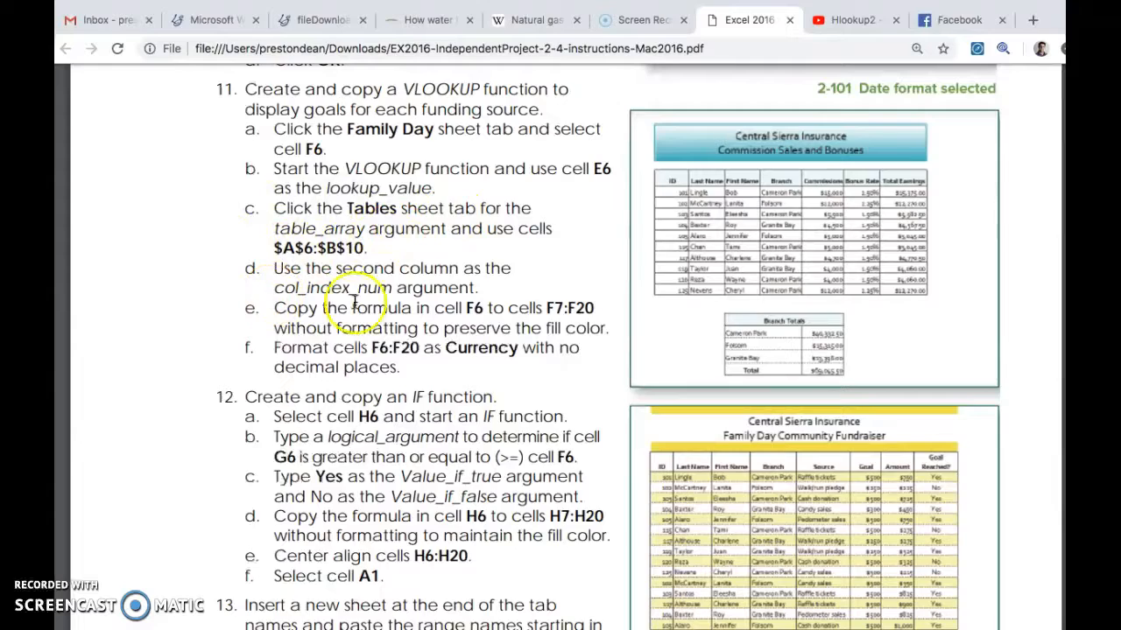
key("ctrl+Right")
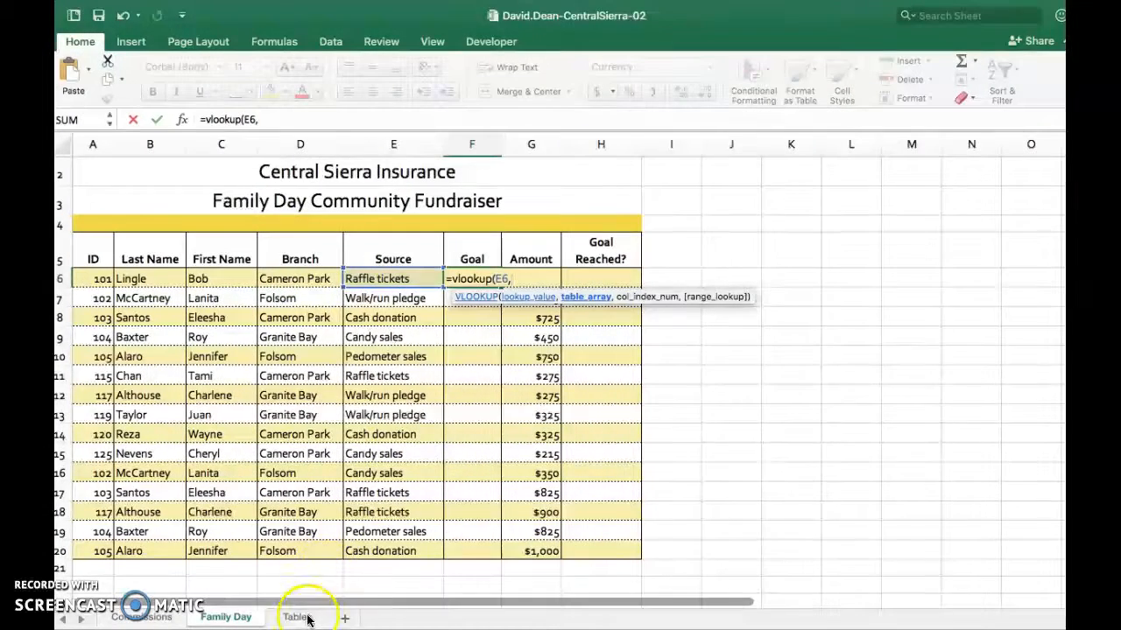
left_click(298, 617)
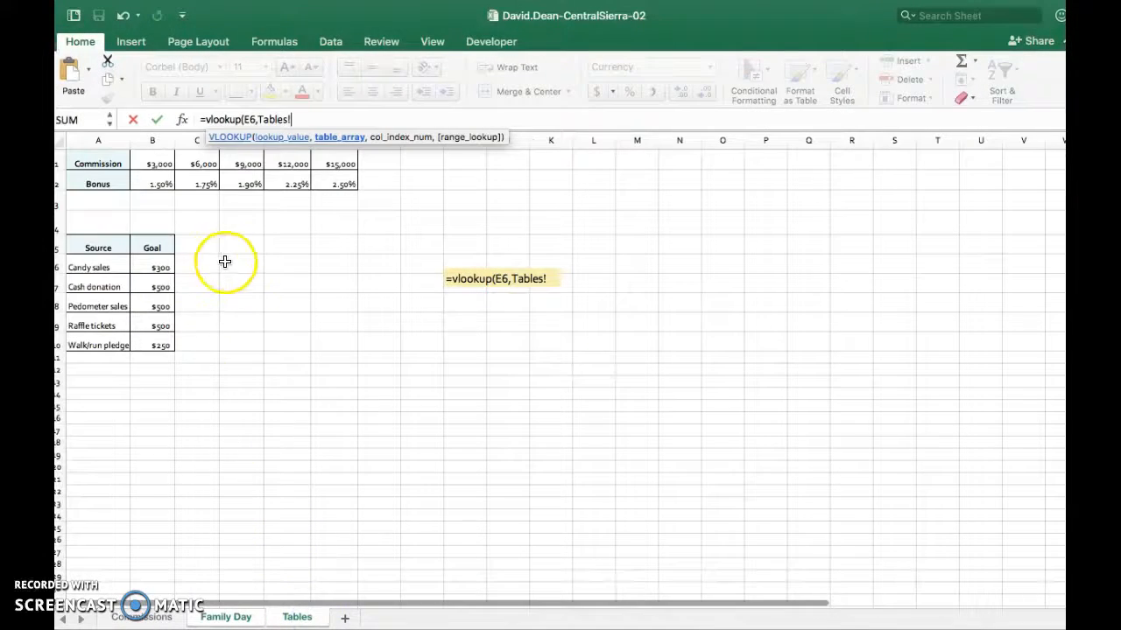
left_click_drag(87, 267, 145, 343)
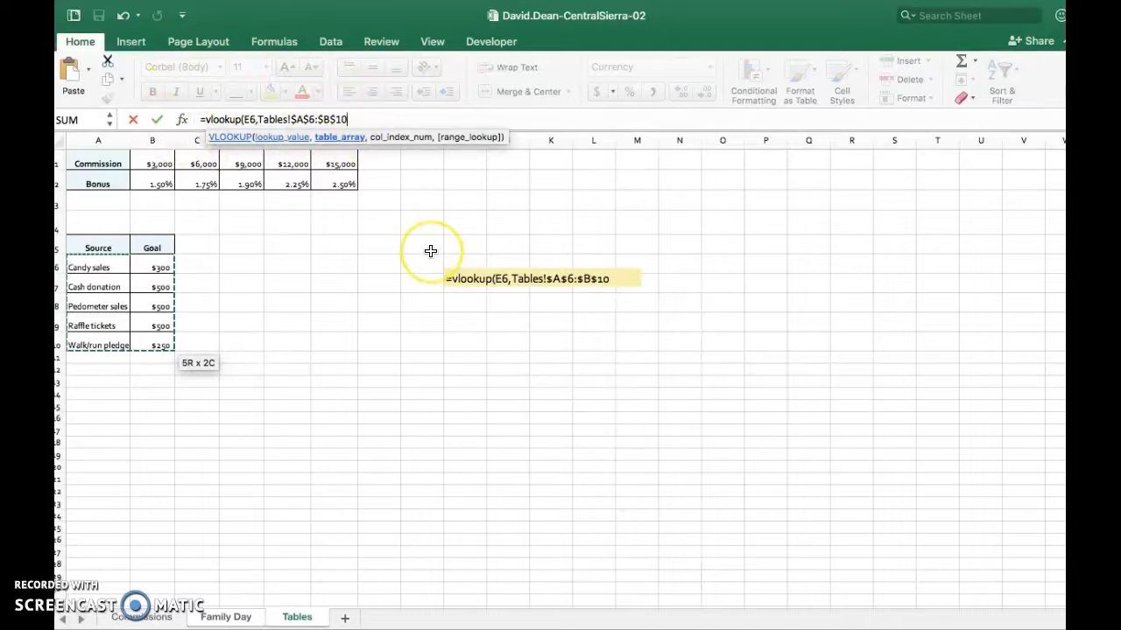
Step: Complete the VLOOKUP formula in F6 with column index 2, as given in the instructions, and enter it
key("ctrl+Left")
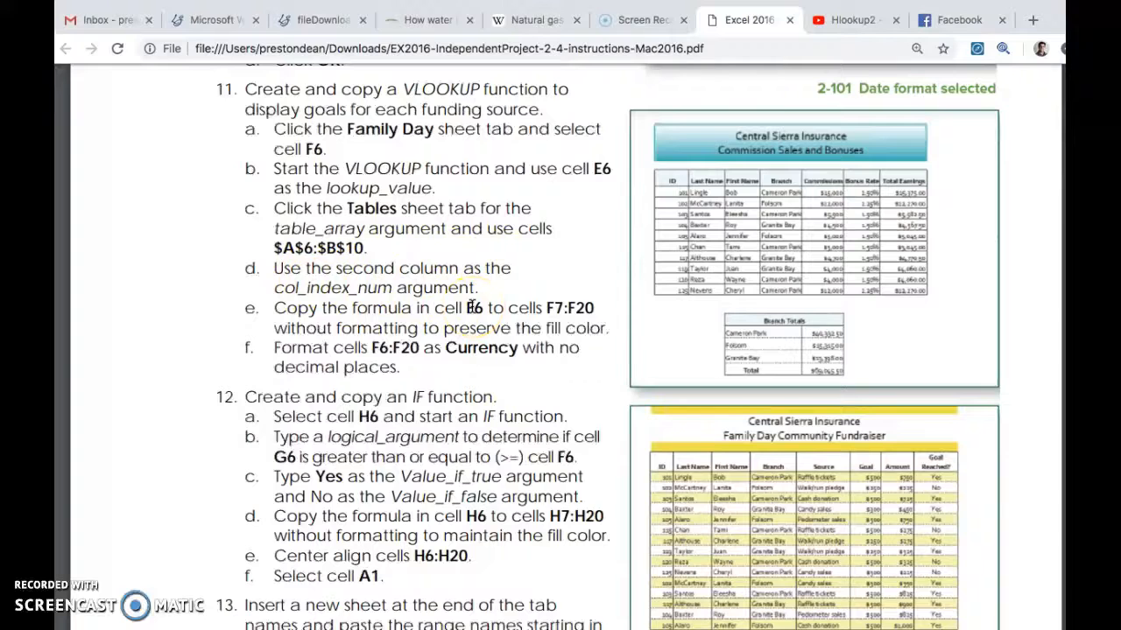
key("ctrl+Right")
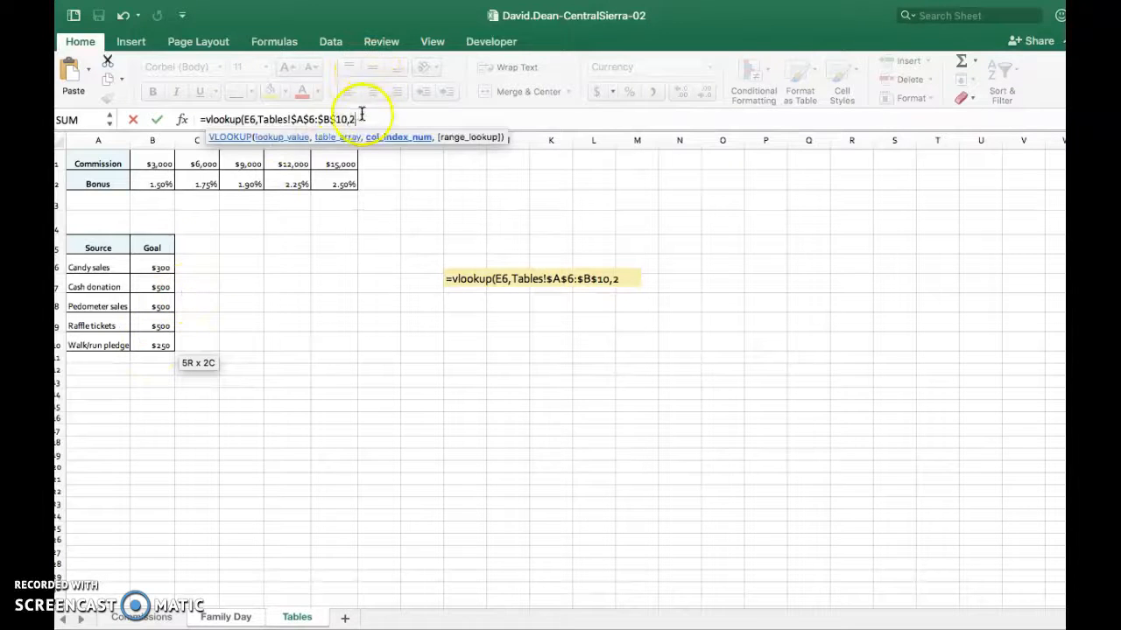
type(")")
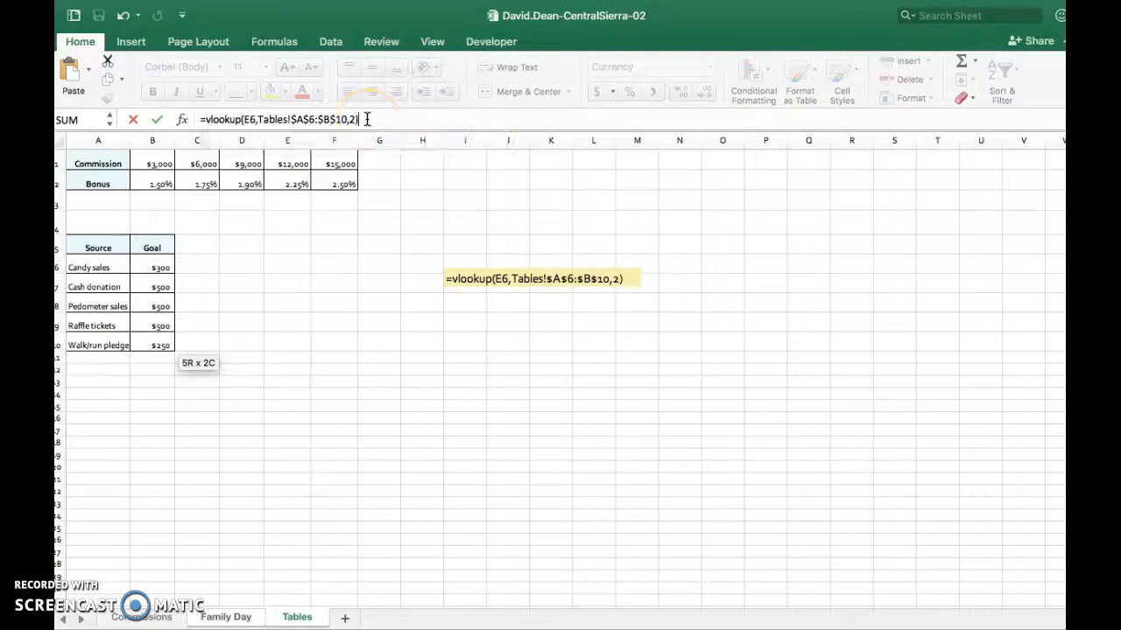
key("Return")
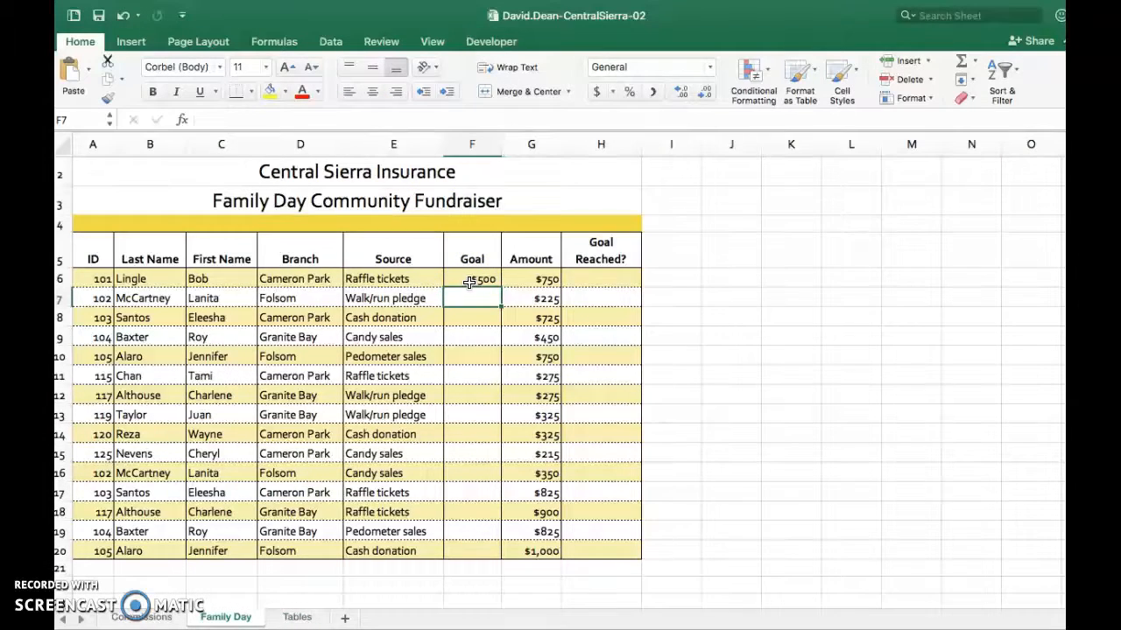
Step: Copy the VLOOKUP formula from cell F6 down to F7:F20, as instruction 11 asks
key("ctrl+Left")
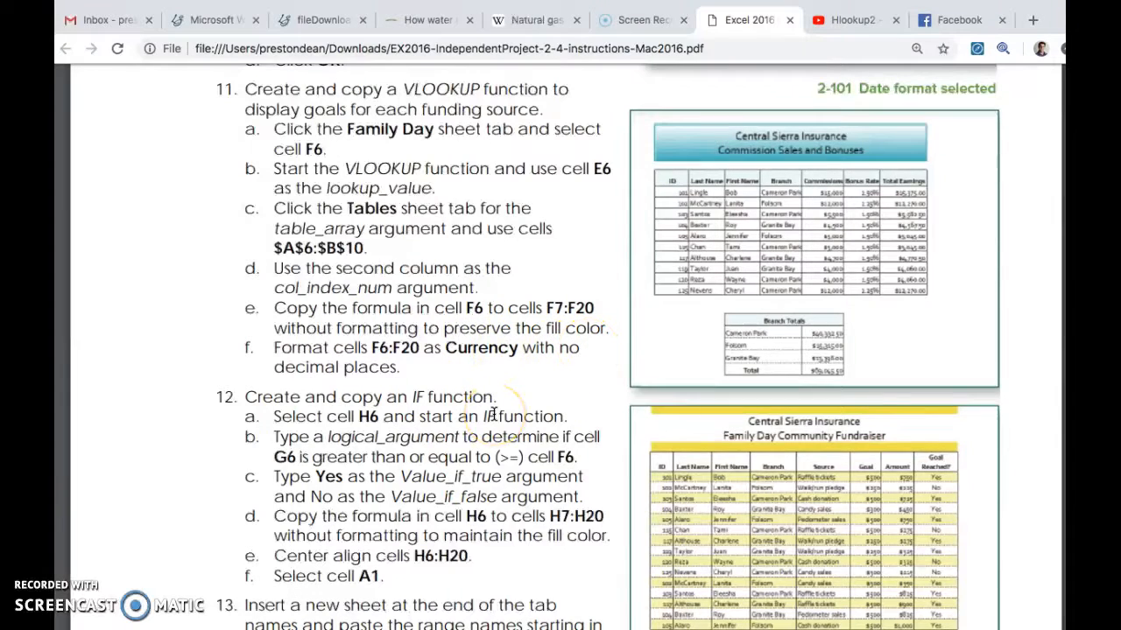
key("ctrl+Right")
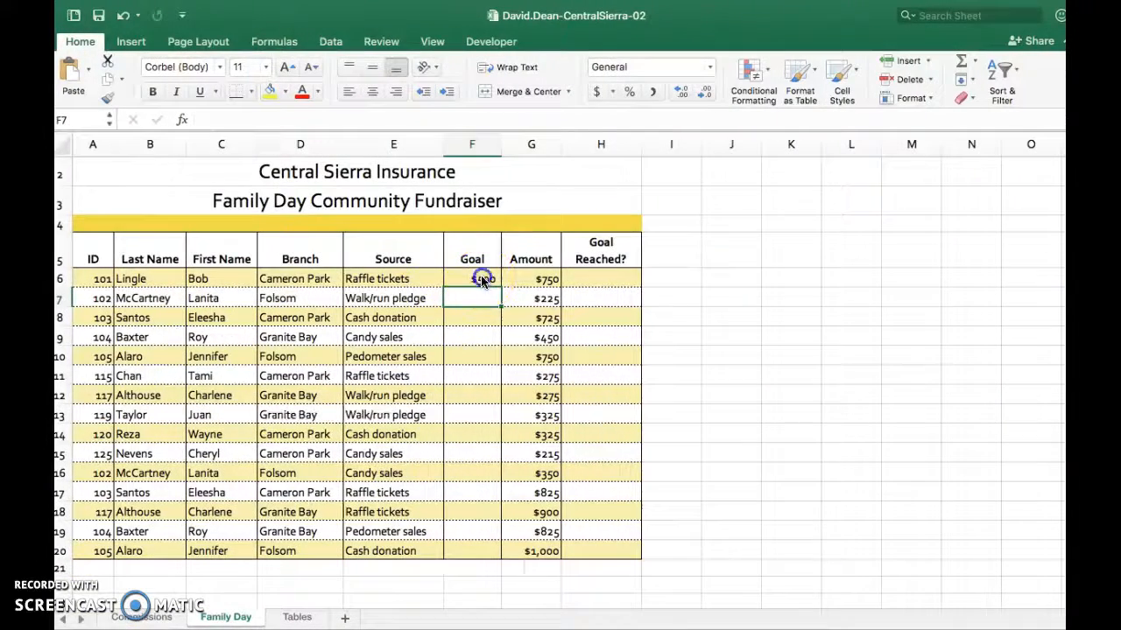
left_click(482, 280)
left_click_drag(501, 288, 472, 476)
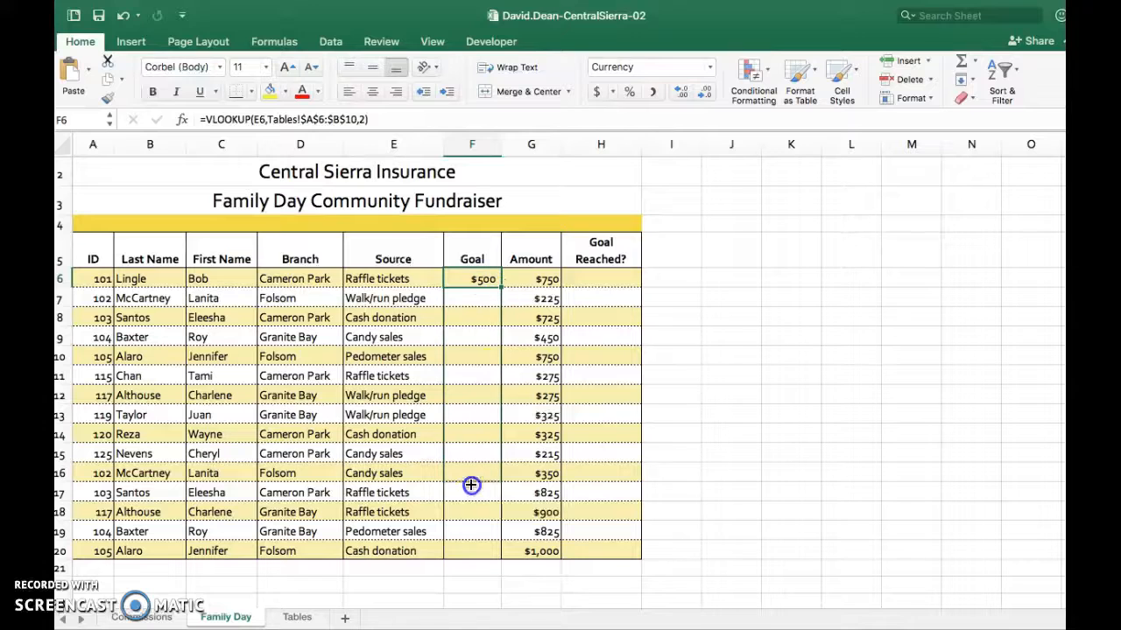
left_click_drag(464, 554, 464, 554)
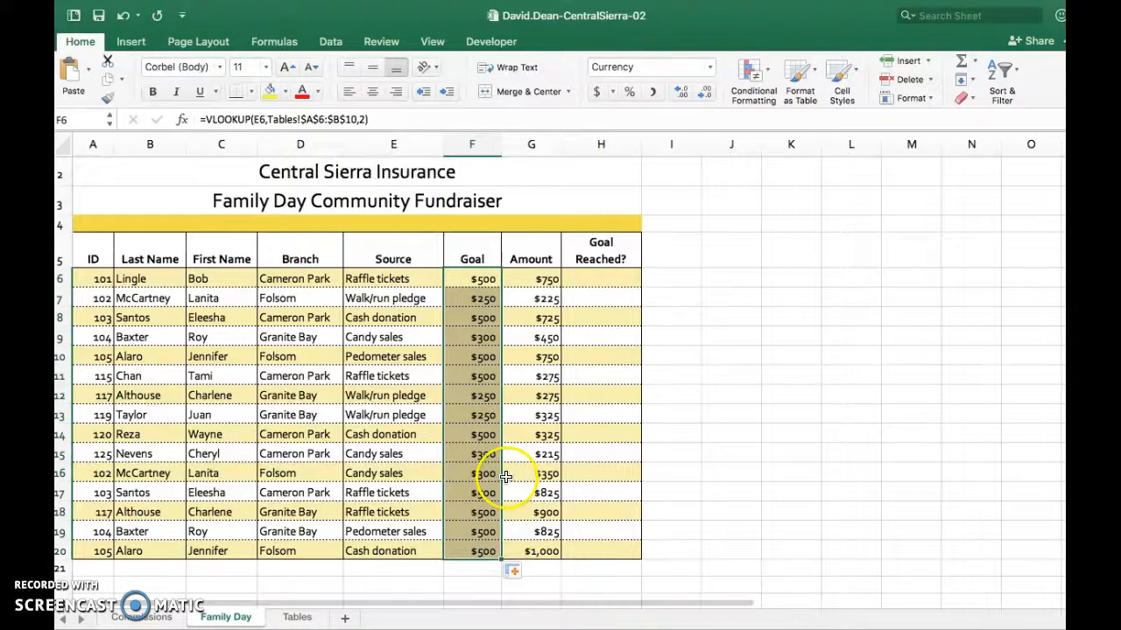
left_click(721, 443)
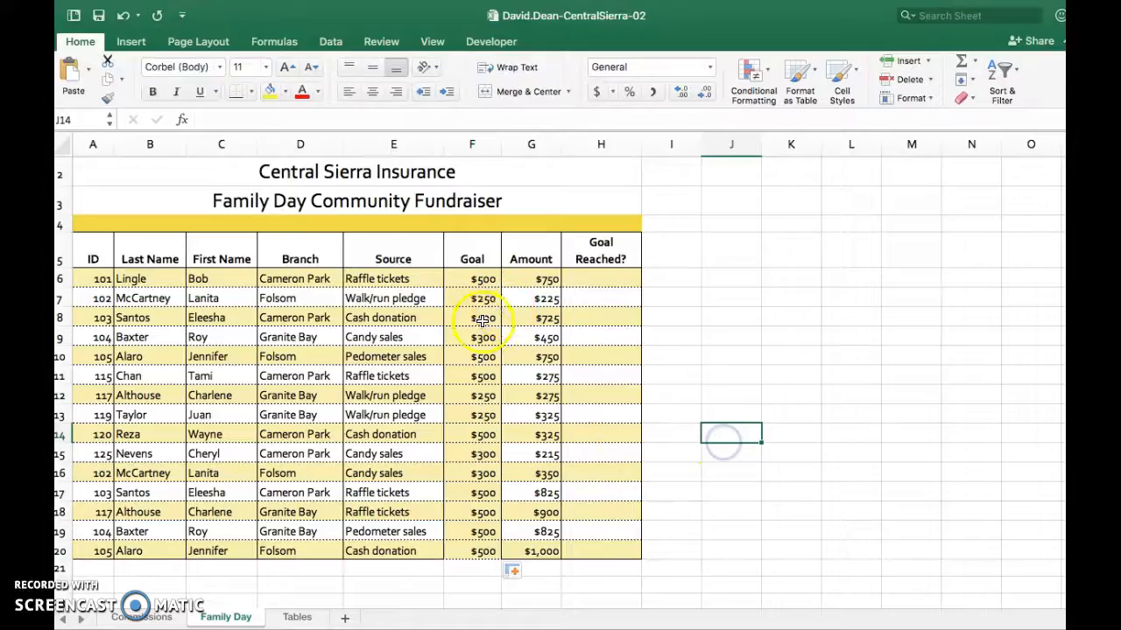
Step: Compare the Goal column on the Family Day sheet with the Family Day Community Fundraiser figure in the PDF
key("ctrl+Left")
scroll(778, 493, "down", 3)
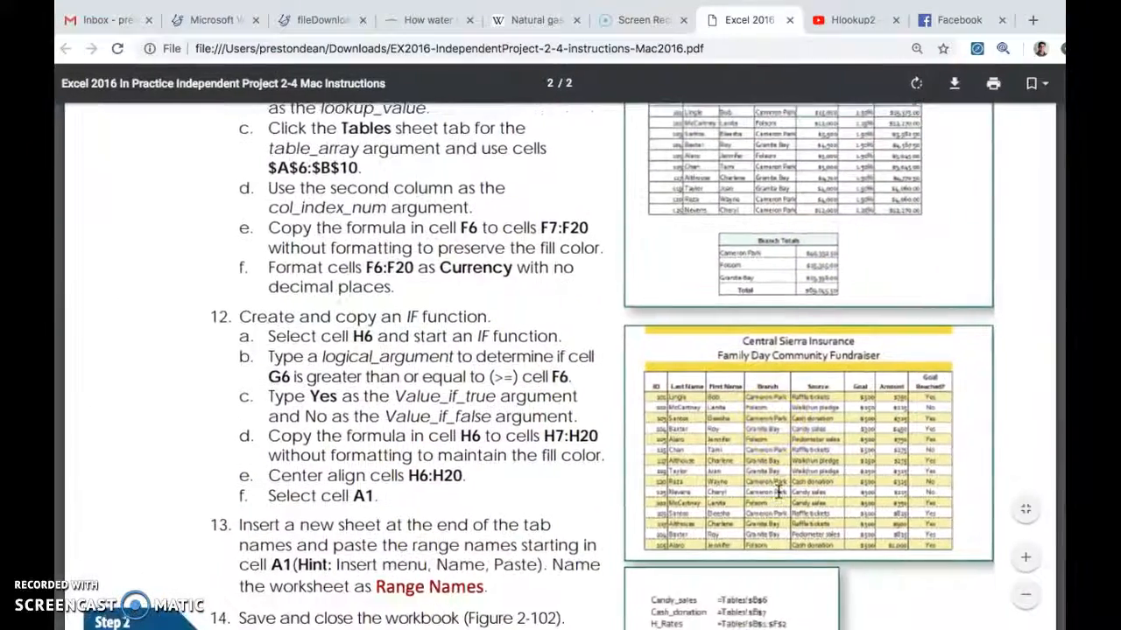
scroll(893, 369, "up", 5)
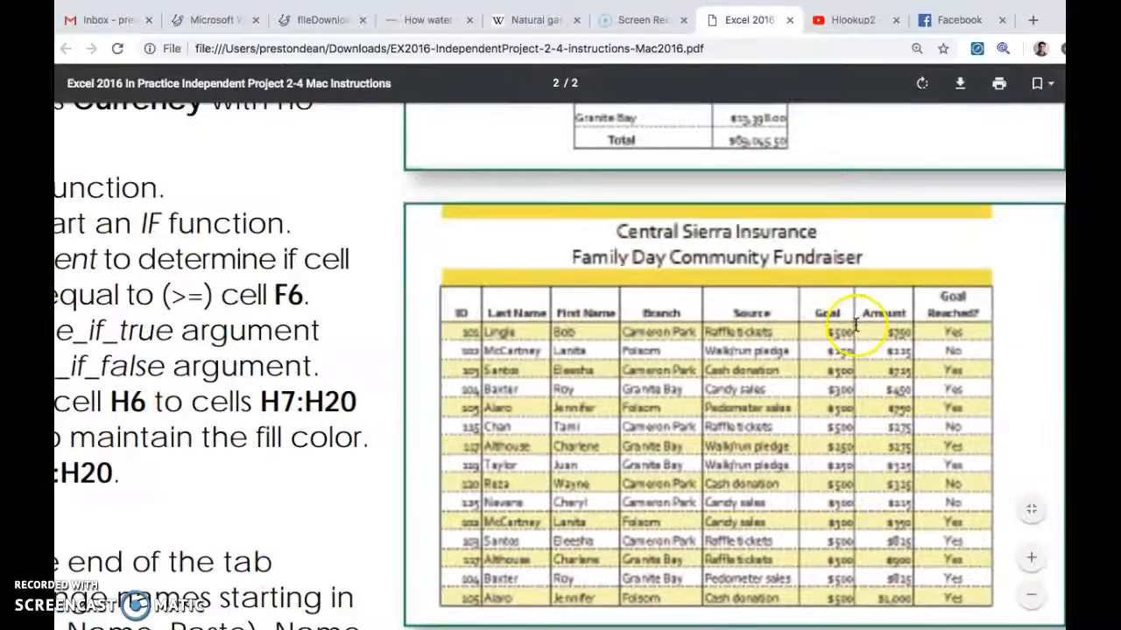
key("ctrl+Right")
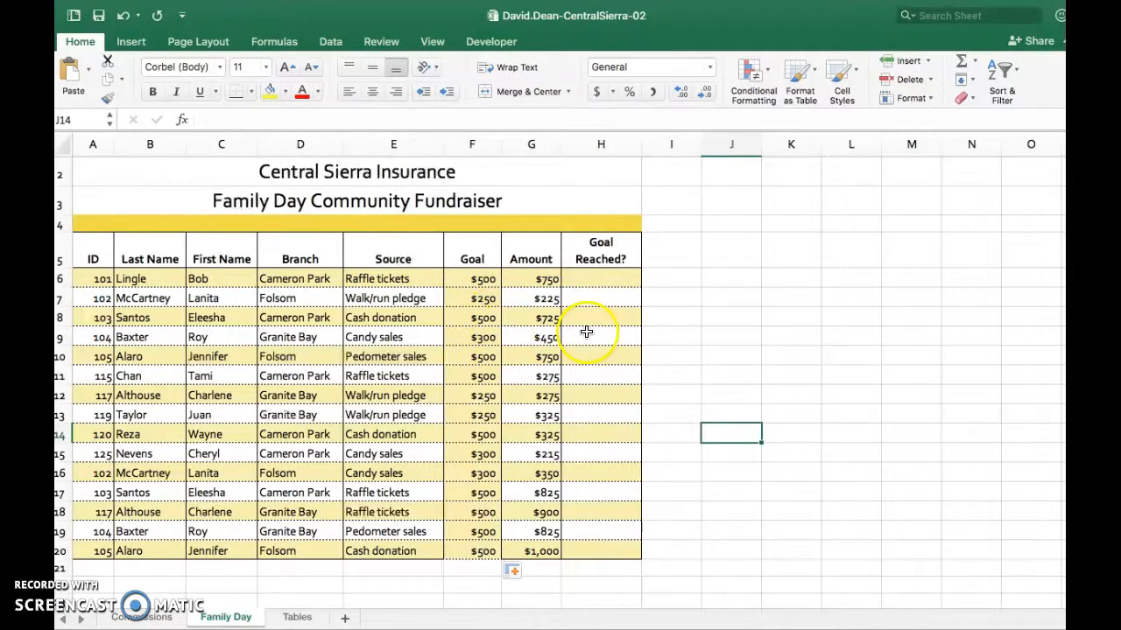
key("ctrl+Left")
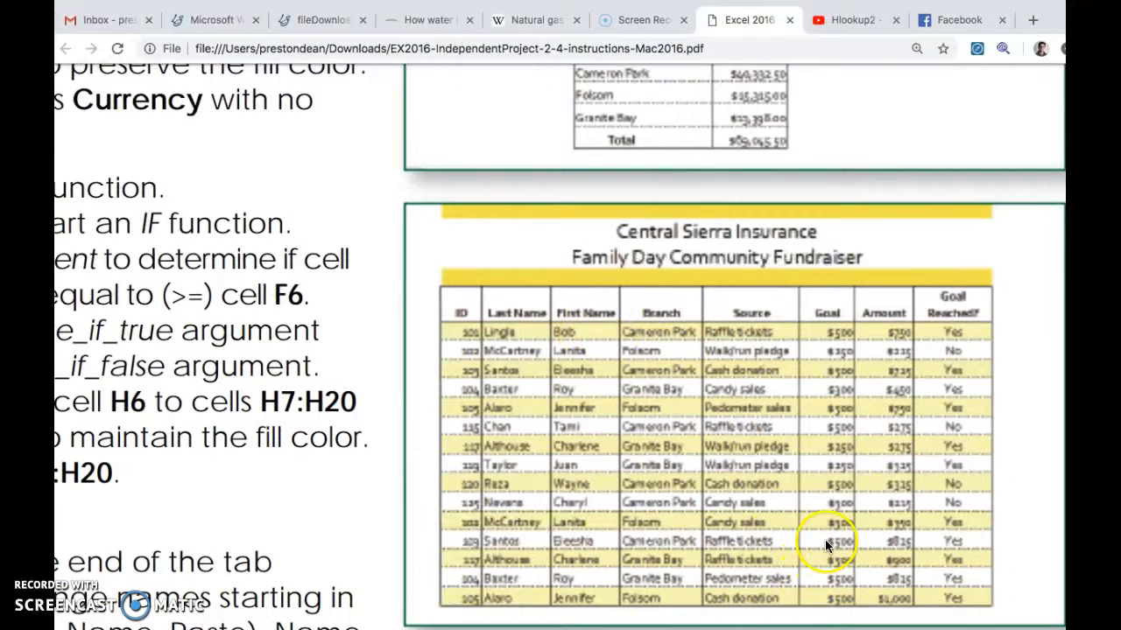
key("ctrl+Right")
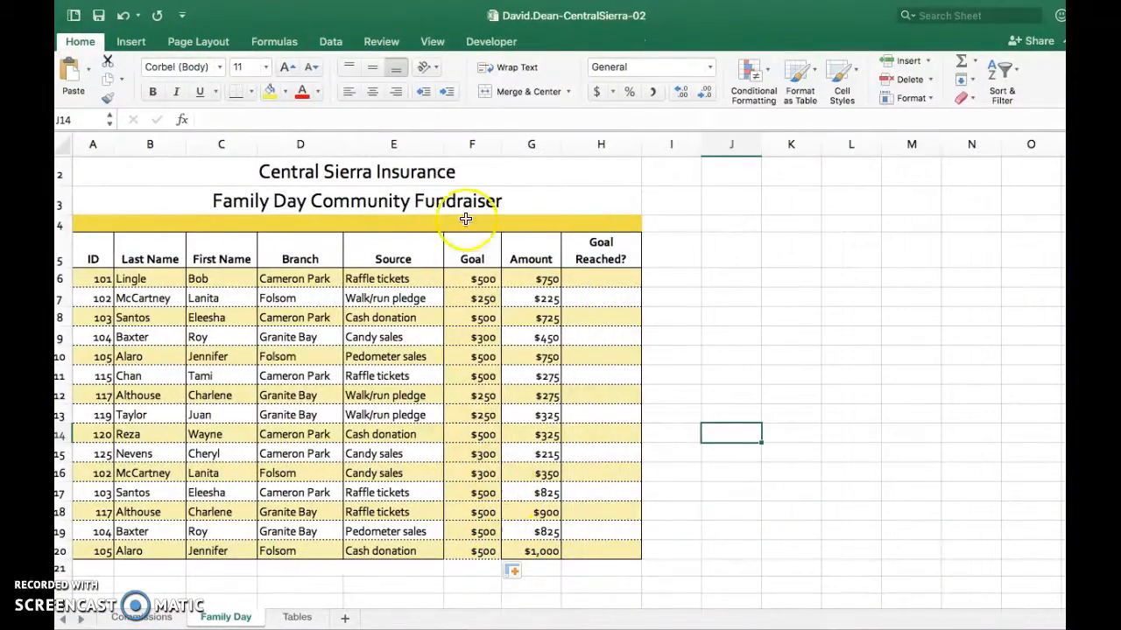
Step: Check the number format and fill of cells F6:F20 against instruction 11 and the figure in the PDF
key("ctrl+Left")
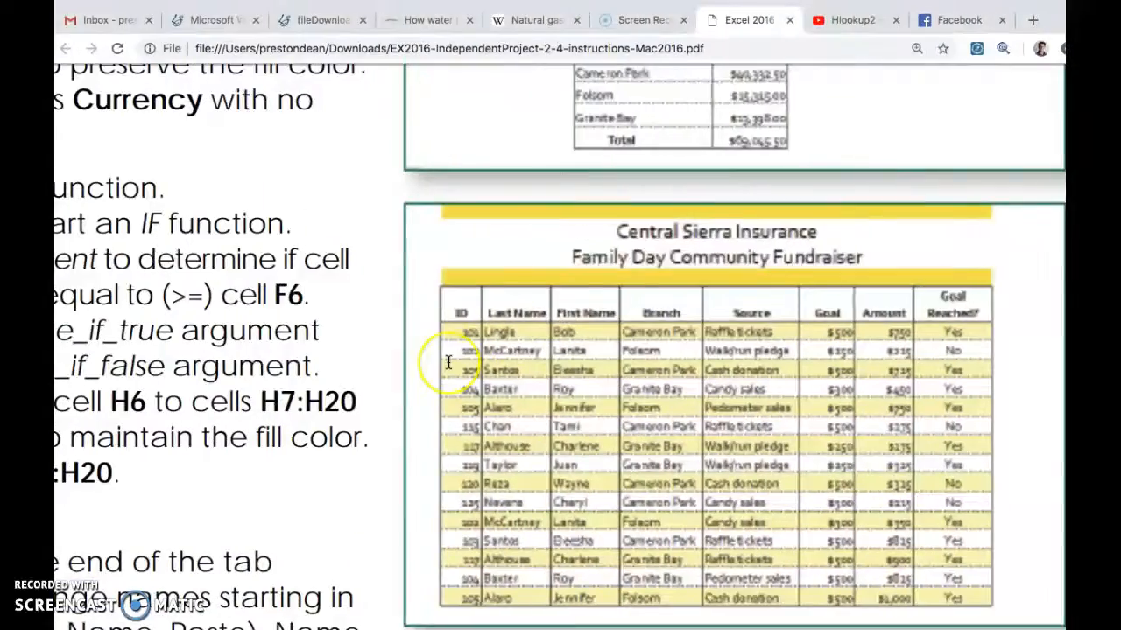
scroll(448, 361, "down", 5)
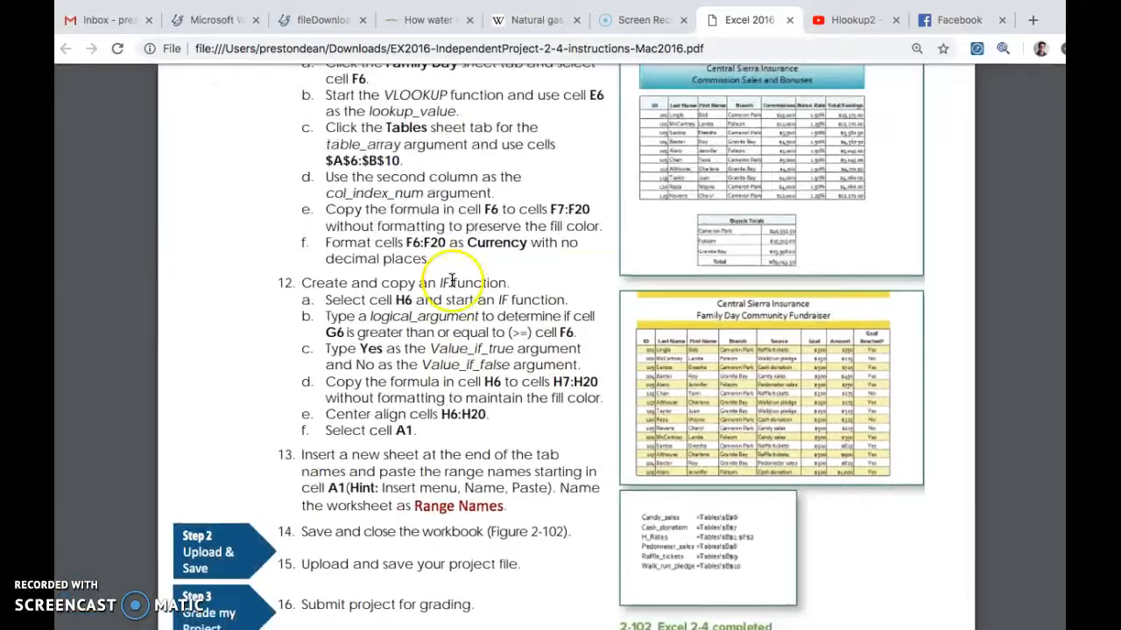
scroll(451, 280, "up", 1)
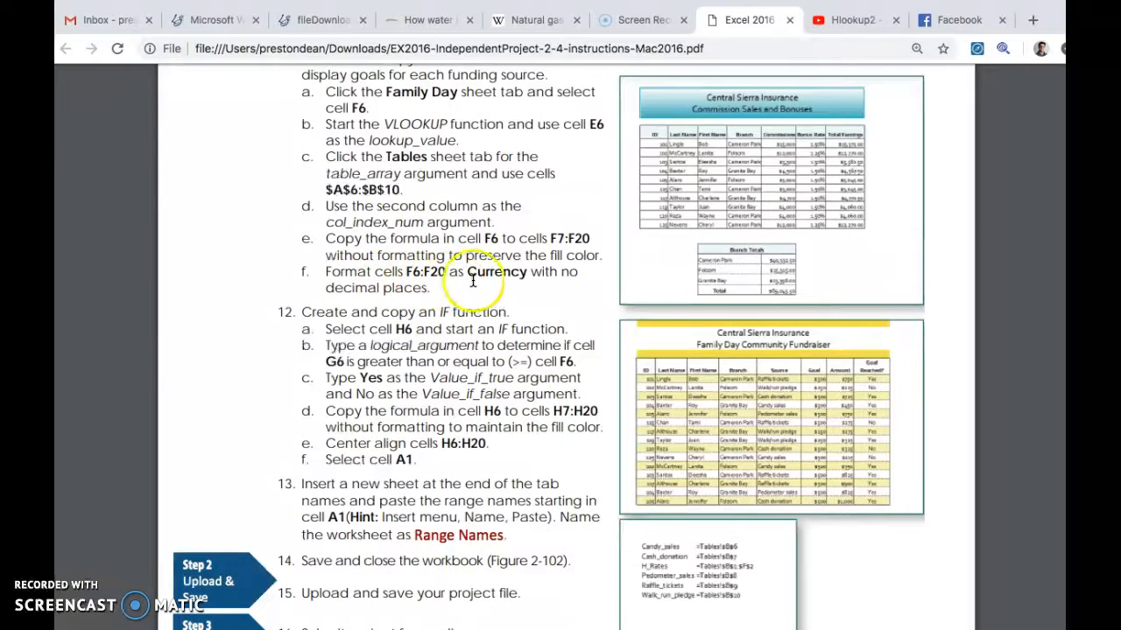
key("ctrl+Right")
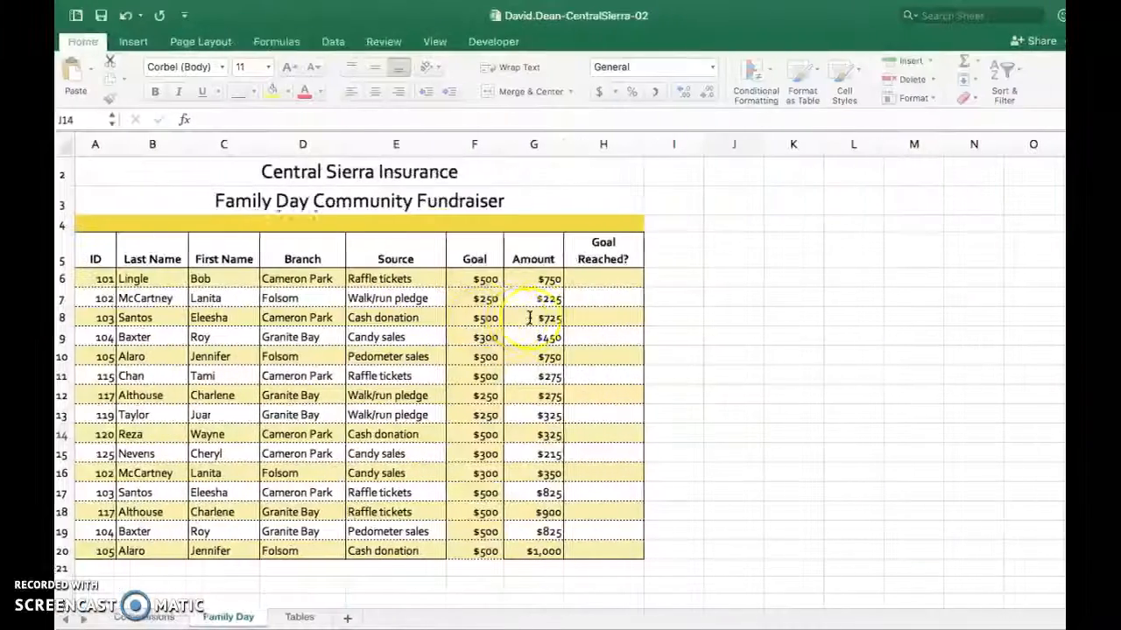
left_click(486, 277)
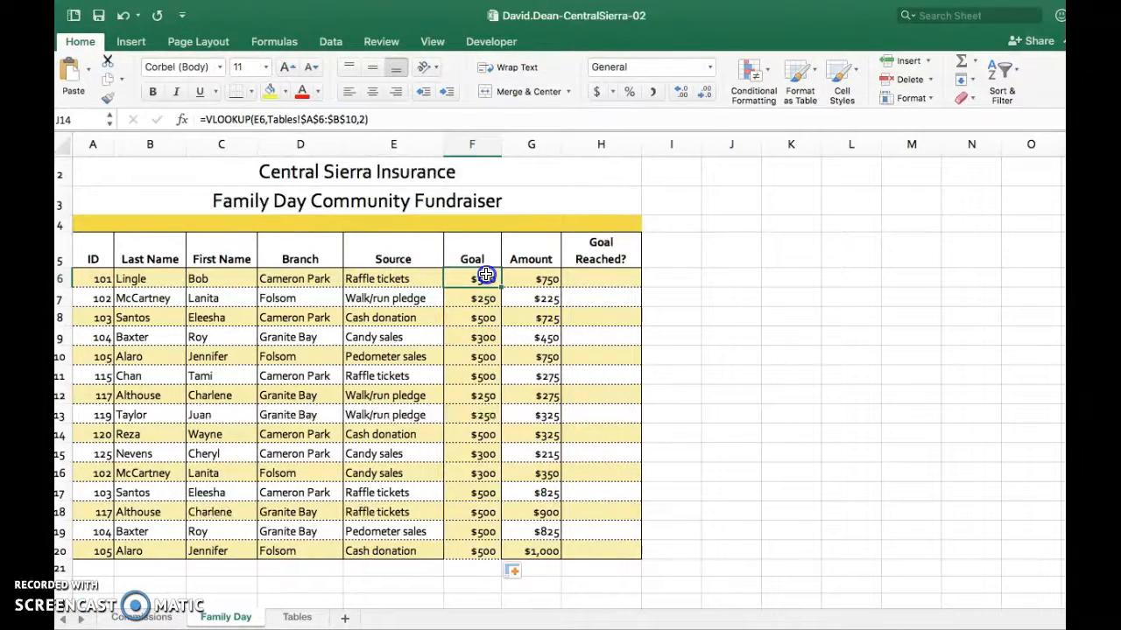
left_click_drag(484, 298, 459, 549)
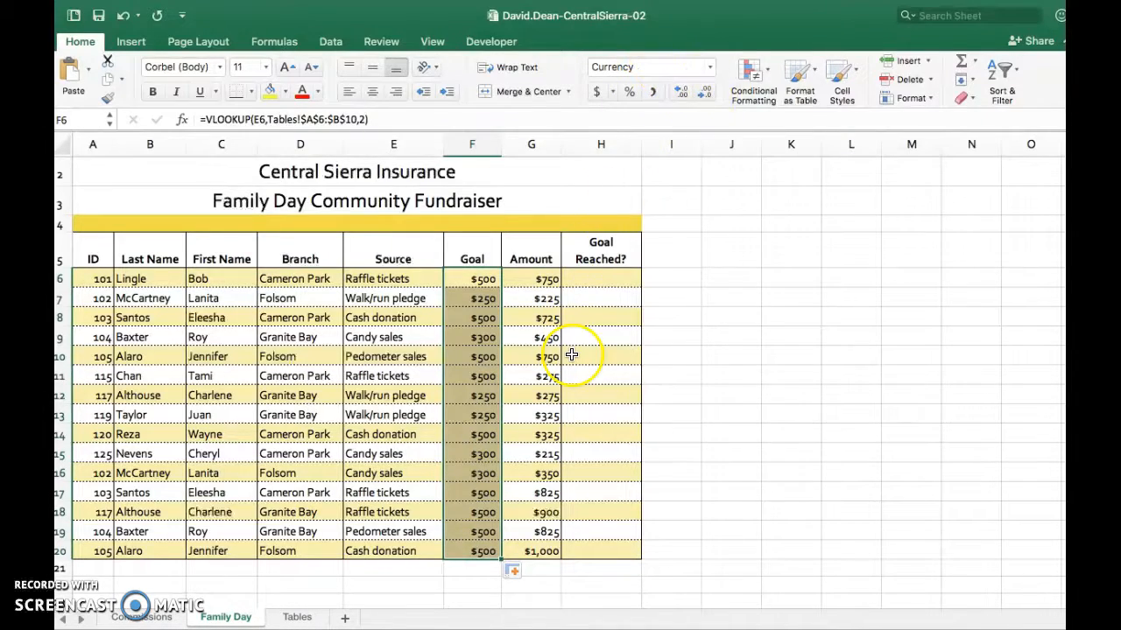
key("ctrl+Left")
key("ctrl+Right")
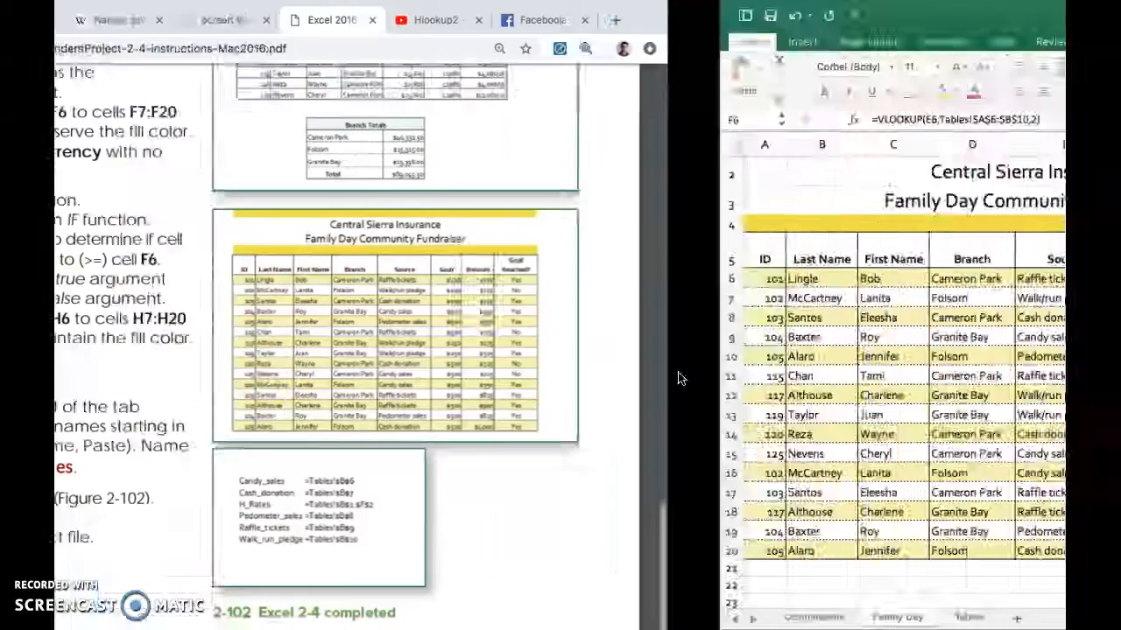
left_click(615, 303)
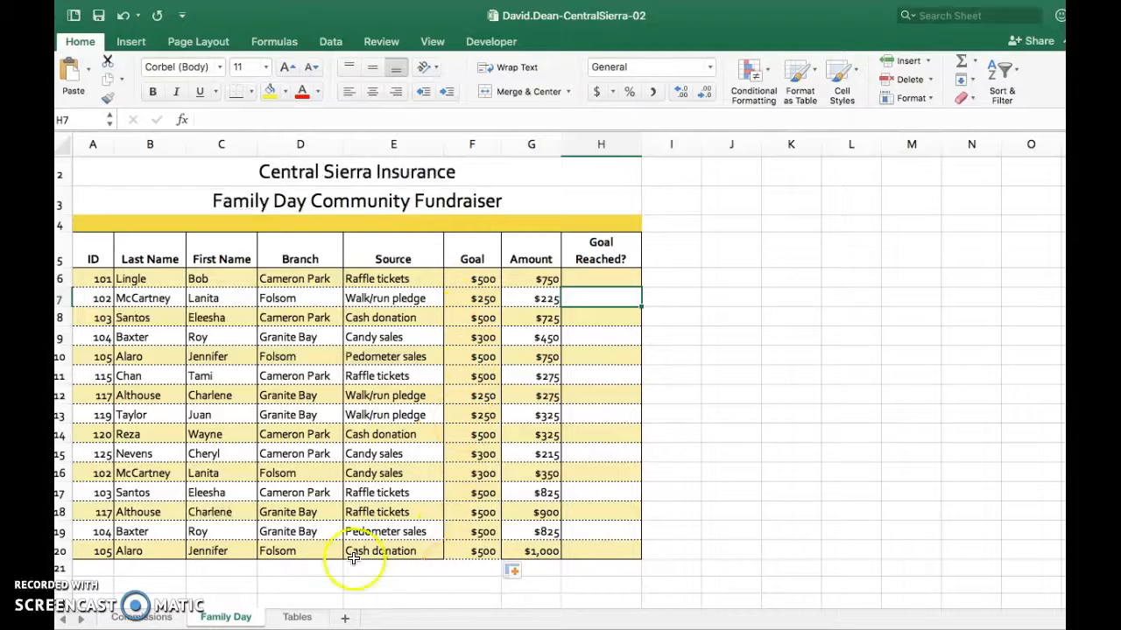
Step: Remove the fill color from cells F7, F9, F11, F13, F15, F17 and F19 to restore the Goal column's banding
left_click(485, 298)
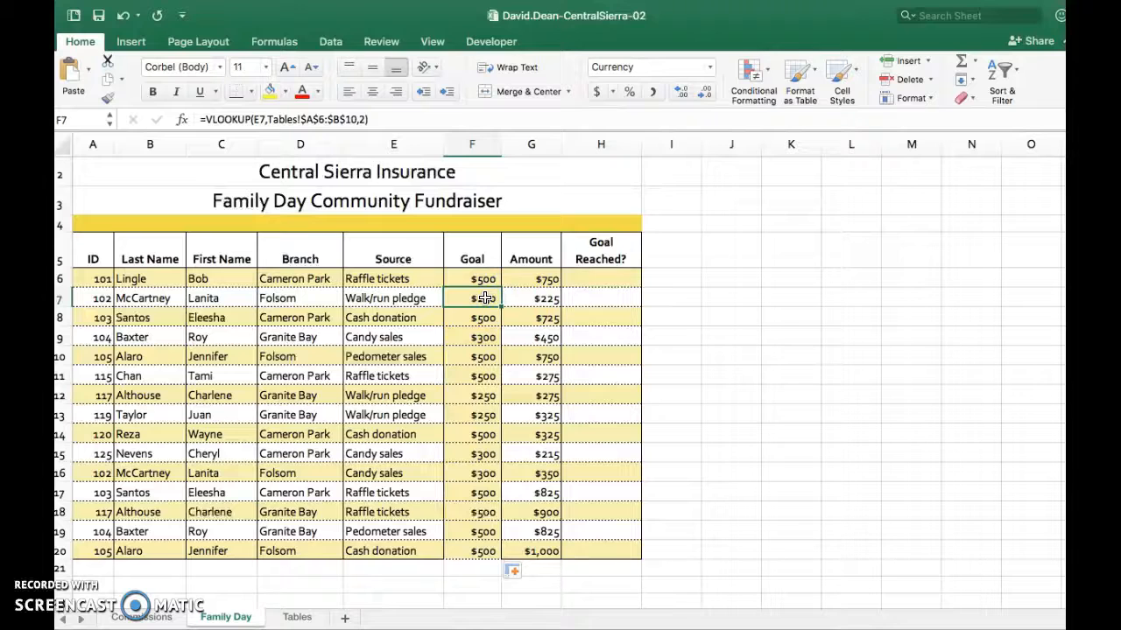
key("super+c")
left_click(485, 339)
key("super+v")
left_click(481, 379)
key("super+v")
left_click(481, 417)
key("super+v")
left_click(479, 453)
key("super+v")
left_click(478, 492)
key("super+v")
left_click(477, 533)
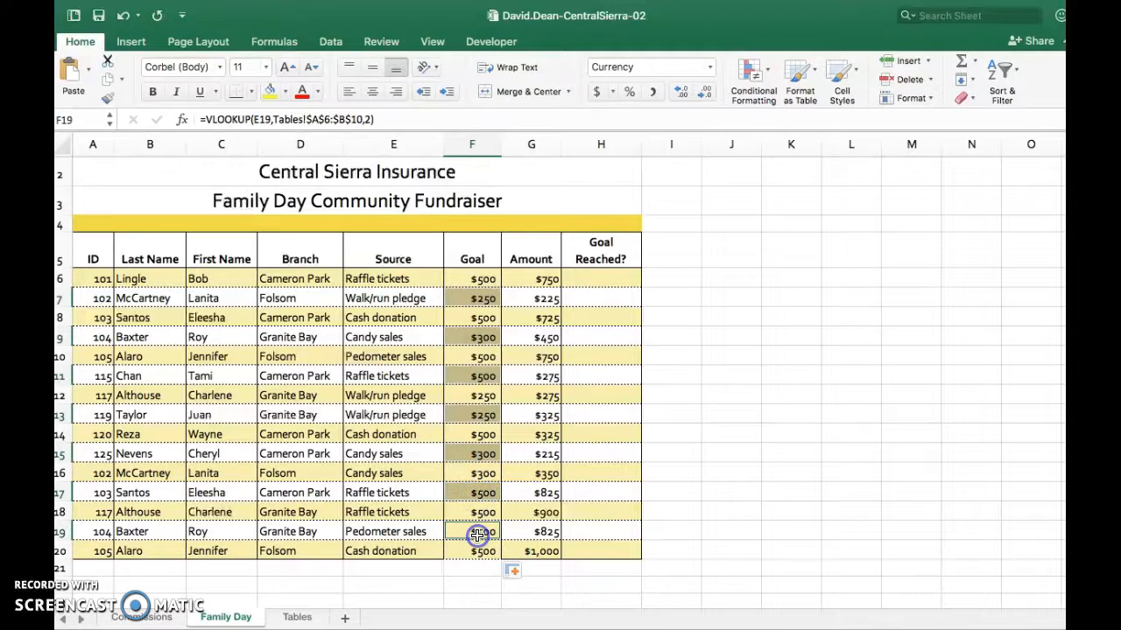
left_click(284, 92)
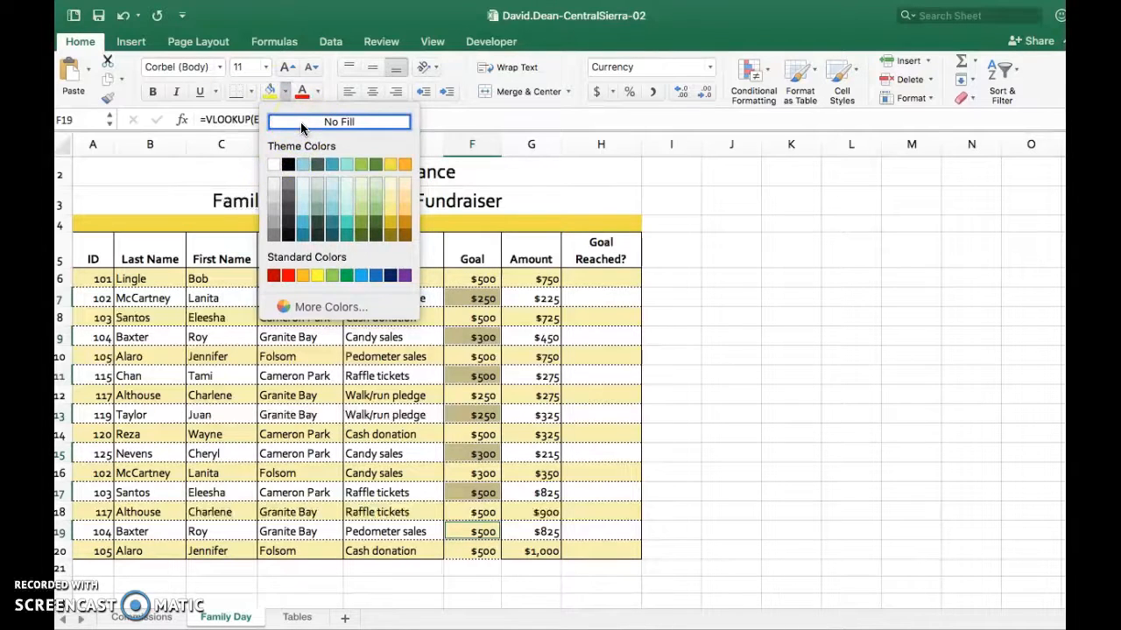
left_click(300, 121)
left_click(740, 419)
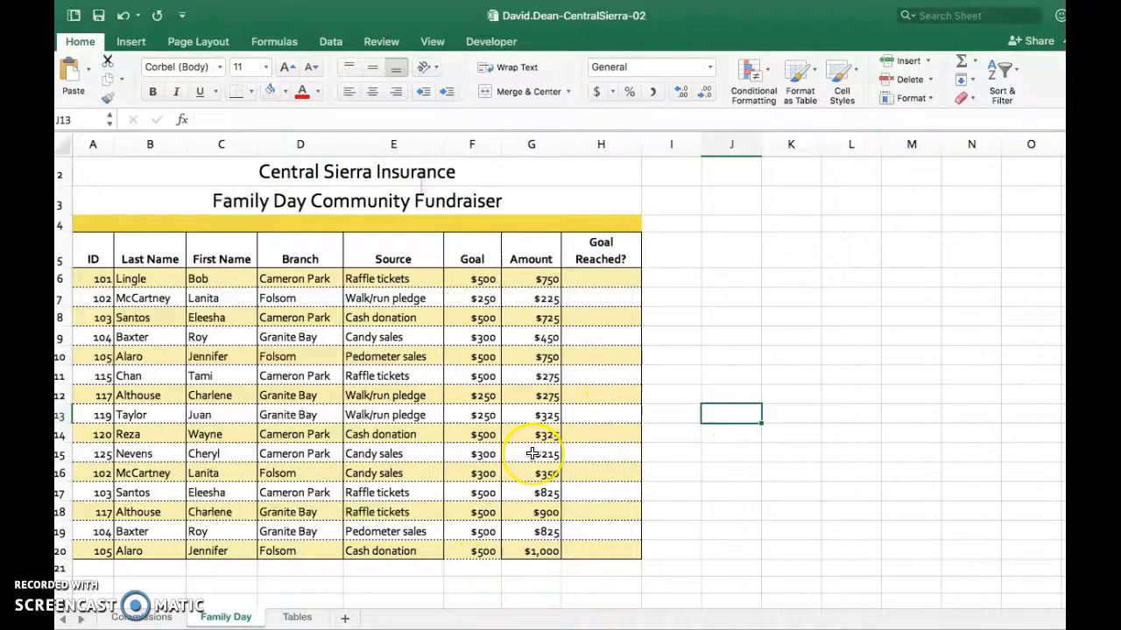
Step: Return to the PDF instructions for Independent Project 2-4
key("ctrl+Left")
key("ctrl+Left")
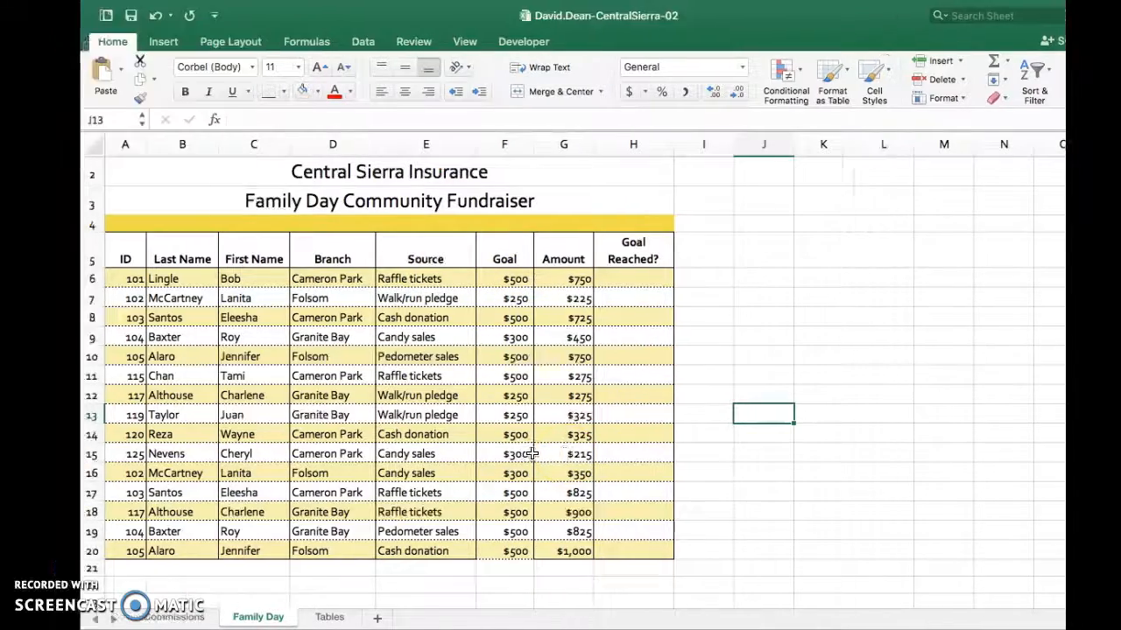